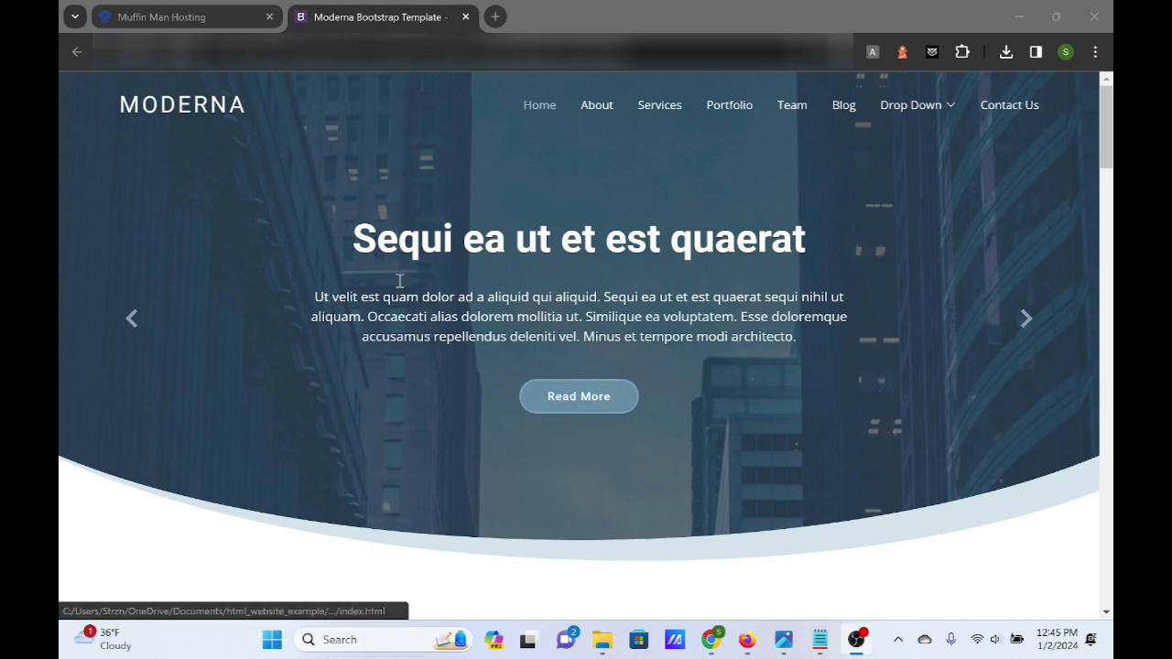
Step: Preview the Moderna About, Services, Portfolio, Team and Blog pages, then return to the Muffin Man Hosting tab
drag(350, 227, 806, 341)
click(806, 336)
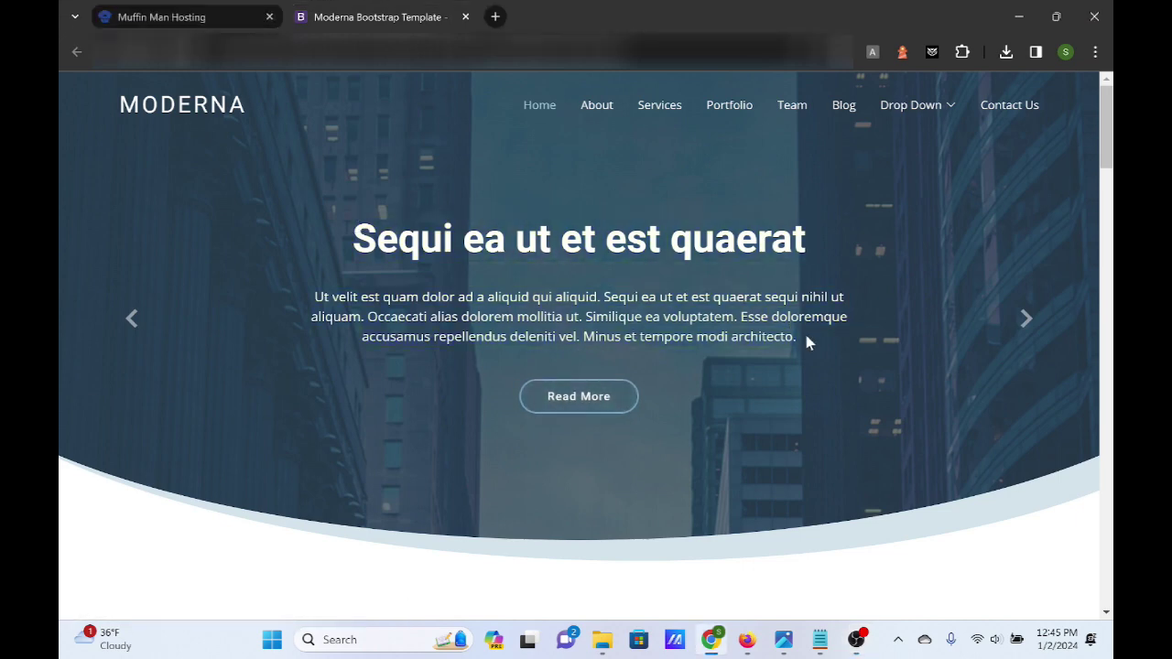
click(597, 108)
click(669, 112)
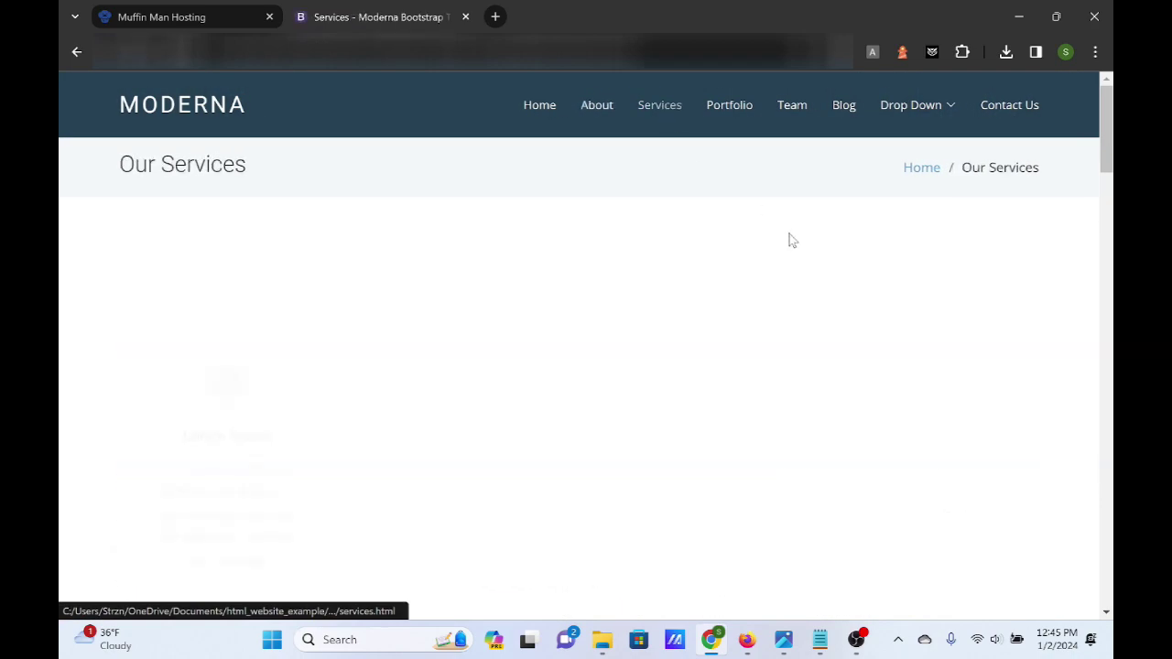
click(738, 107)
click(792, 107)
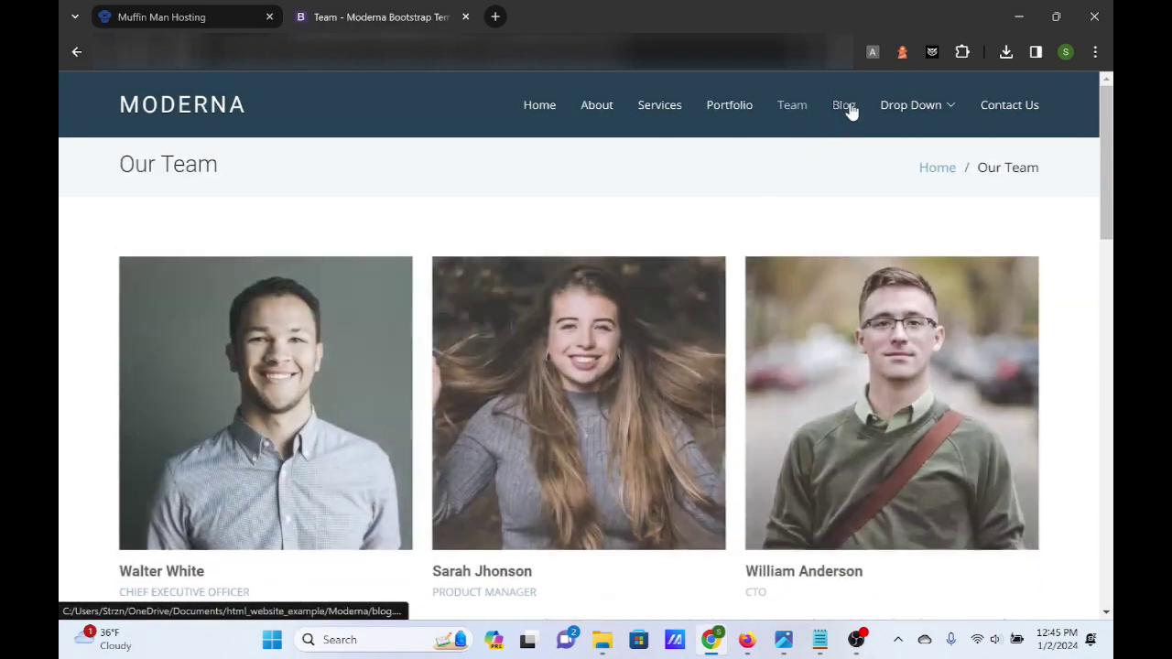
click(847, 107)
scroll(870, 354, down, 5)
scroll(870, 354, down, 15)
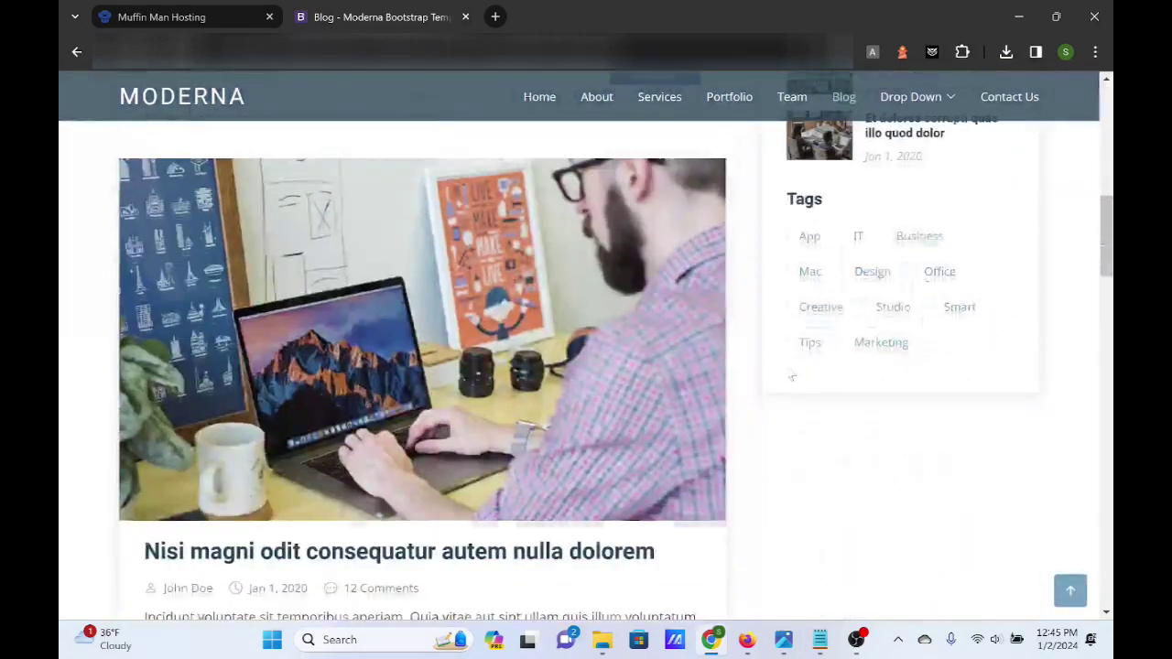
scroll(797, 420, up, 20)
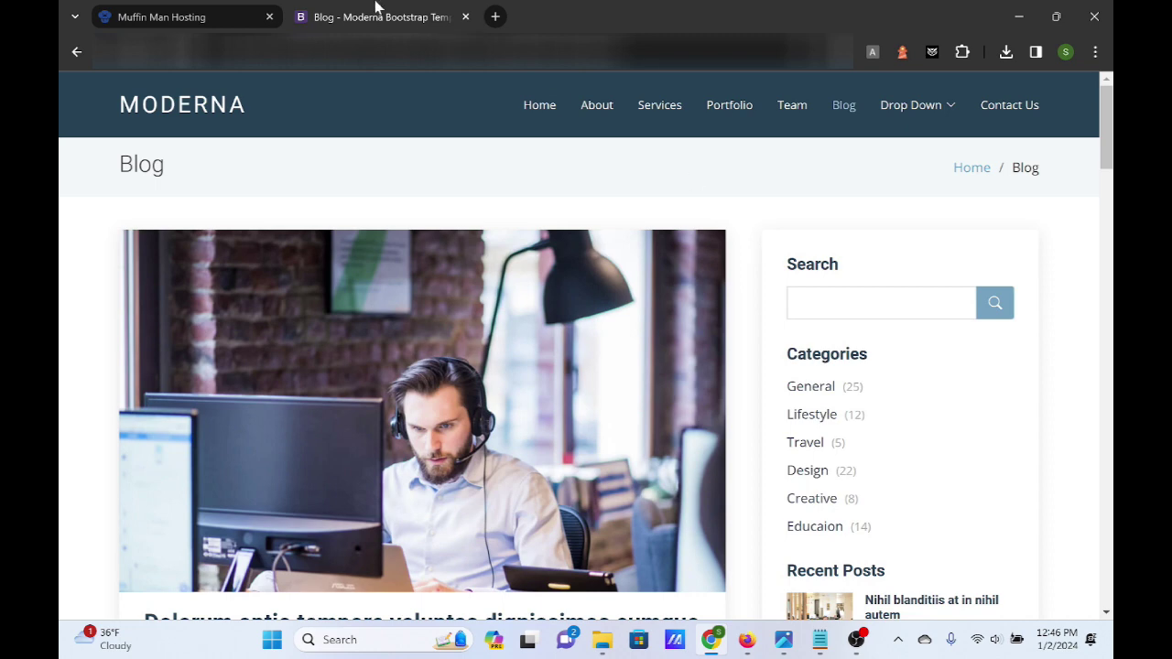
click(179, 18)
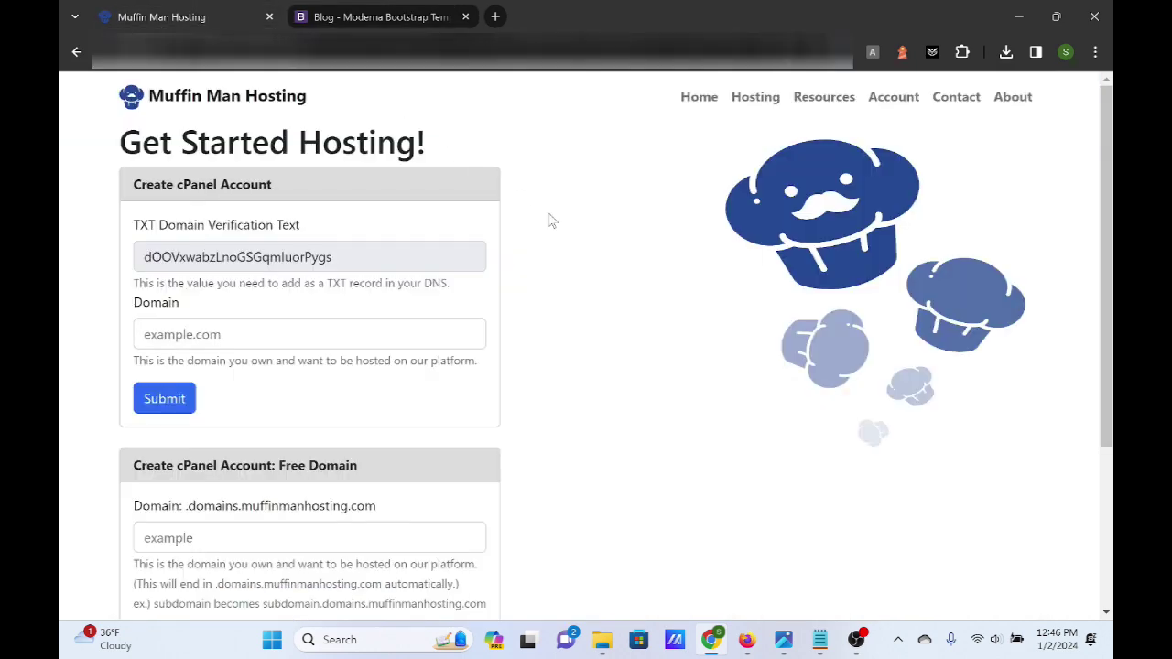
Step: Go back to the account overview and bring up the hosting plans pricing page
scroll(536, 229, down, 1)
scroll(323, 555, down, 2)
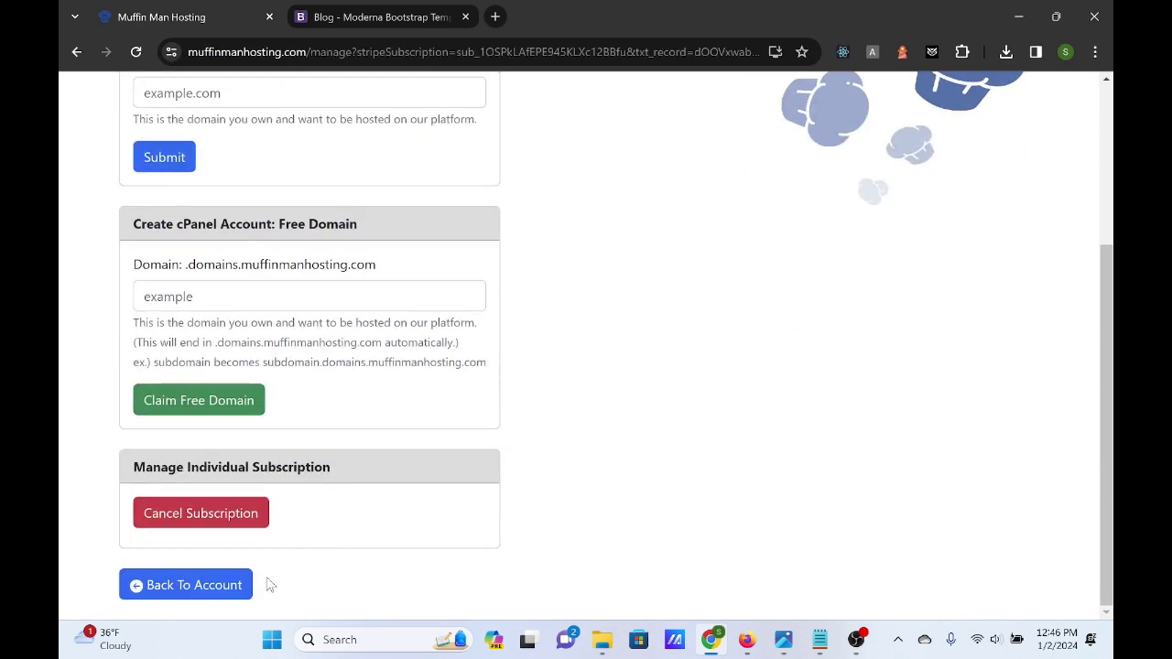
click(190, 584)
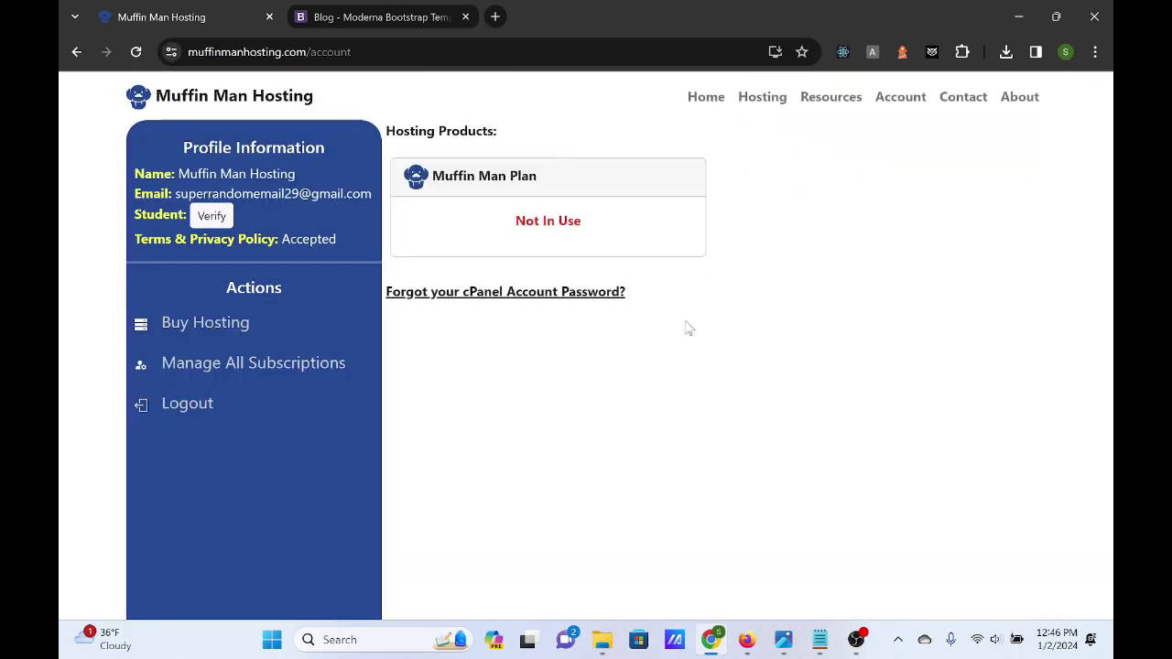
click(765, 101)
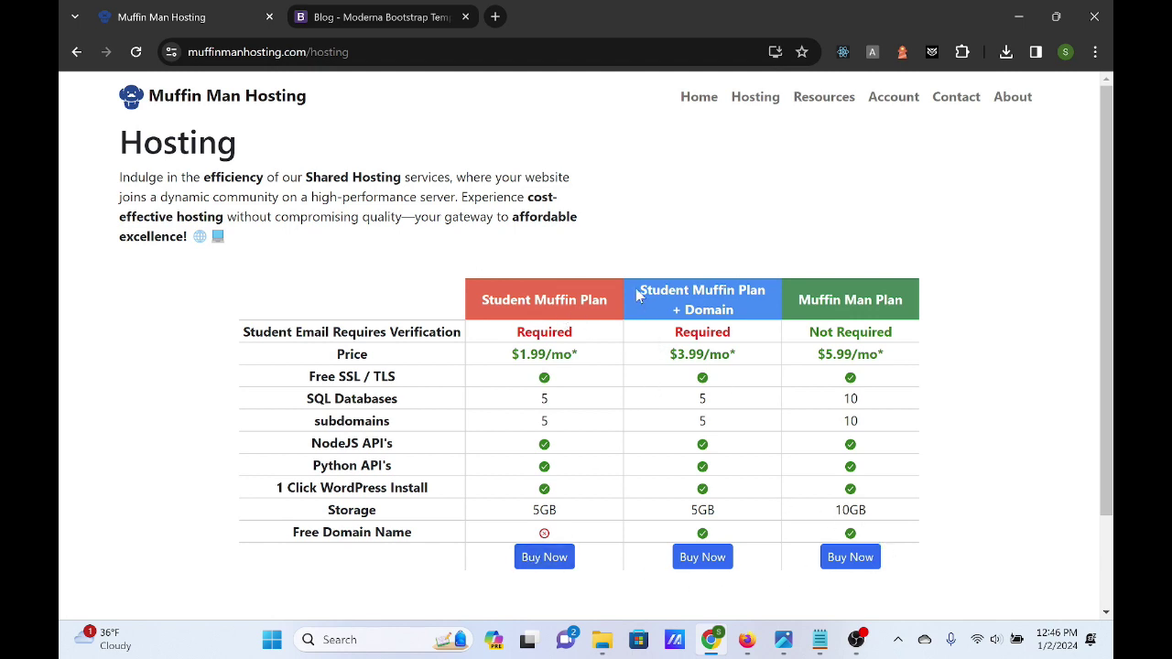
Step: Check the Student Muffin Plan + Domain price of $3.99/mo, then revisit the account page and plan comparison
drag(640, 290, 720, 315)
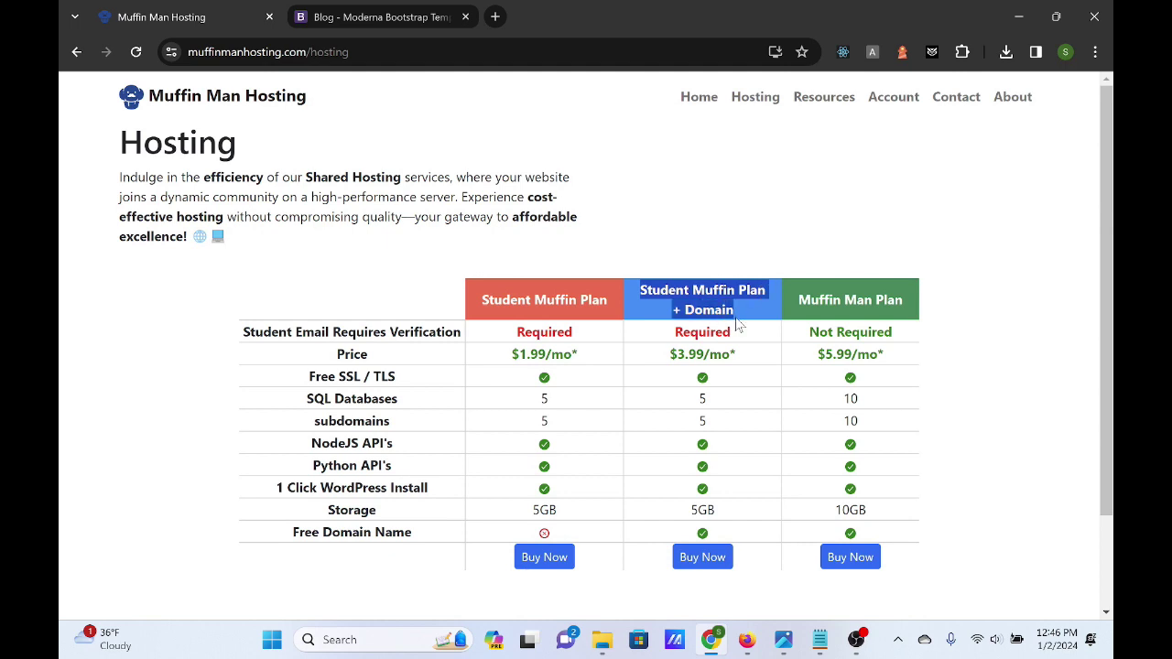
click(748, 353)
drag(671, 353, 750, 353)
click(751, 353)
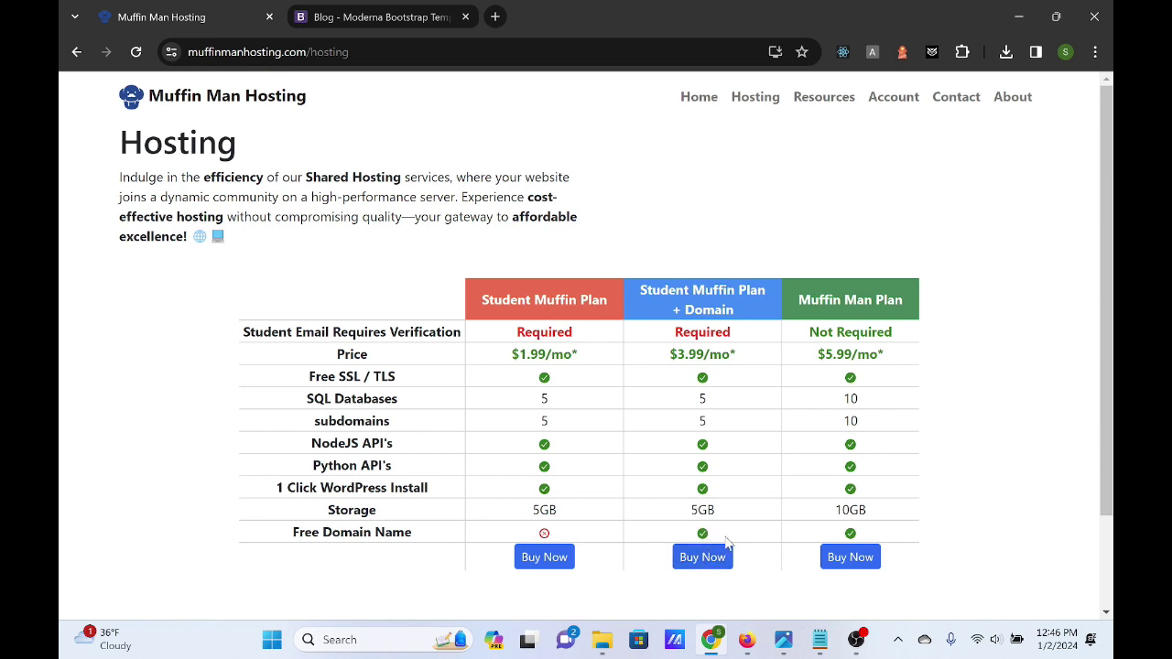
click(895, 98)
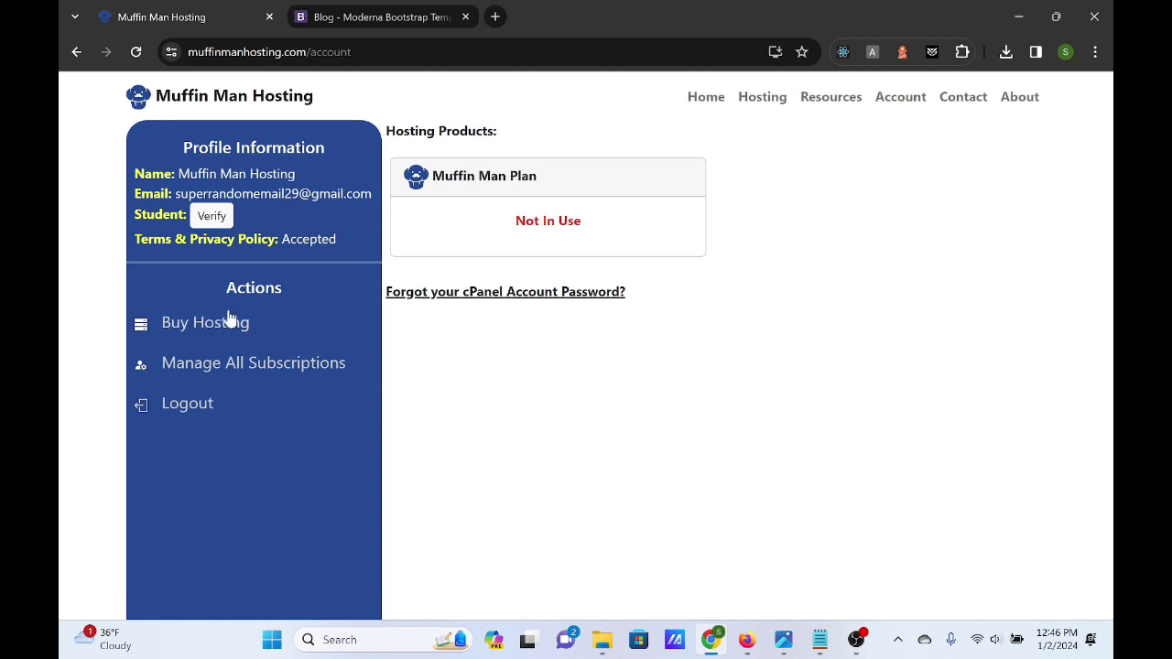
click(196, 321)
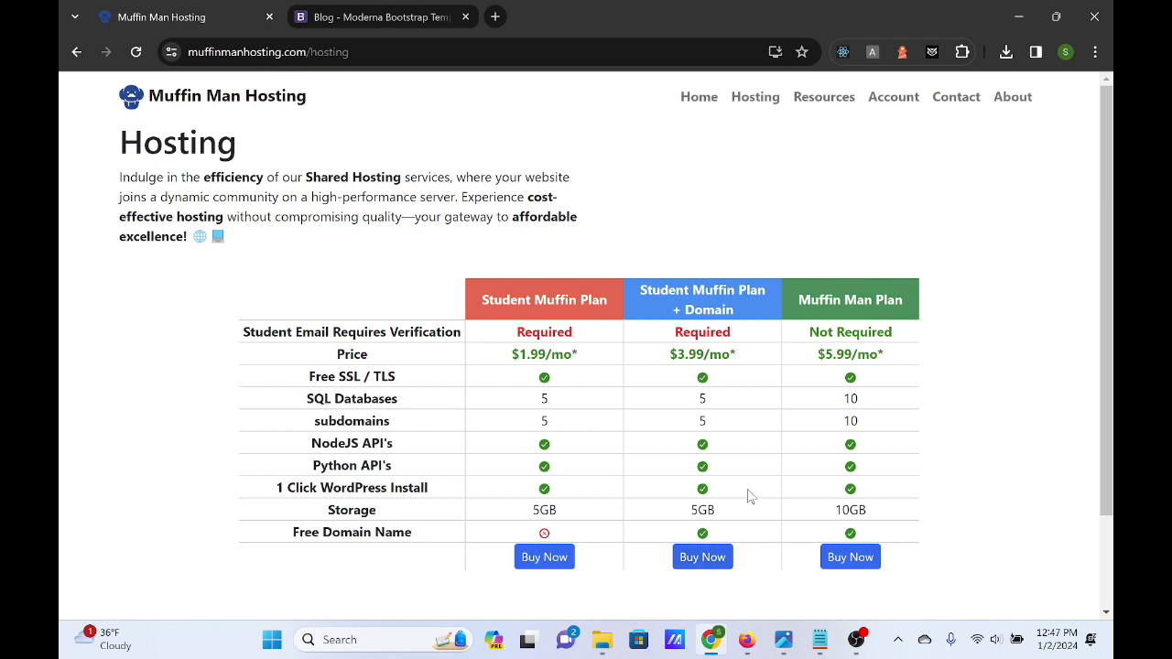
click(886, 102)
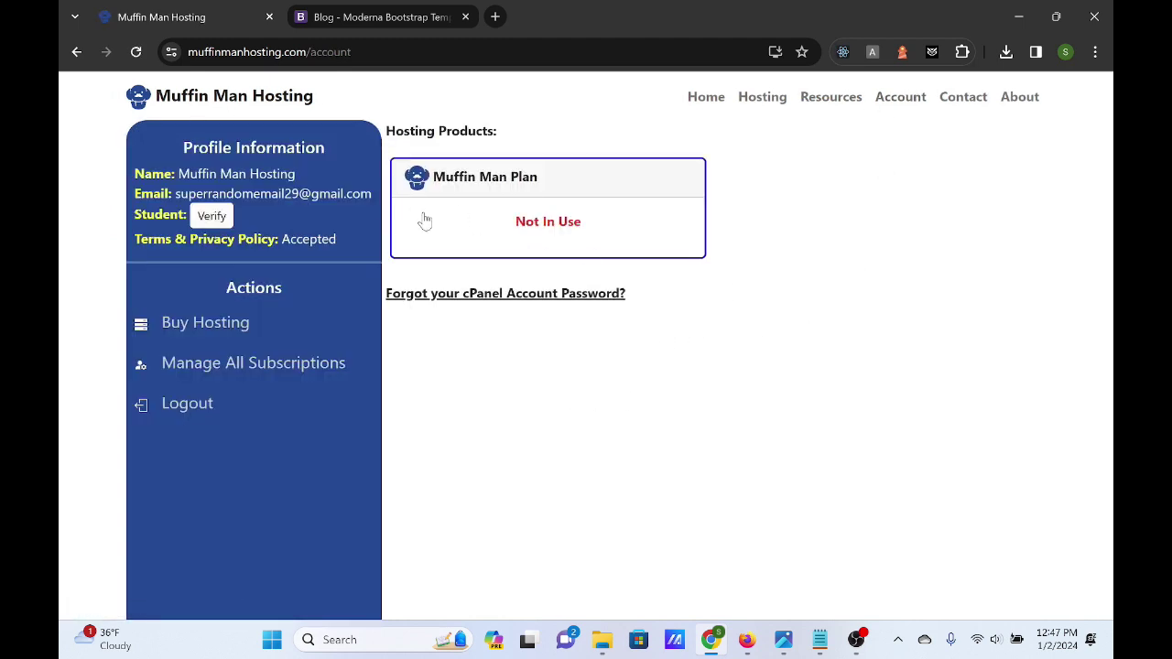
Step: Review the Muffin Man Plan column in the hosting plans table, then return to the account page
click(896, 100)
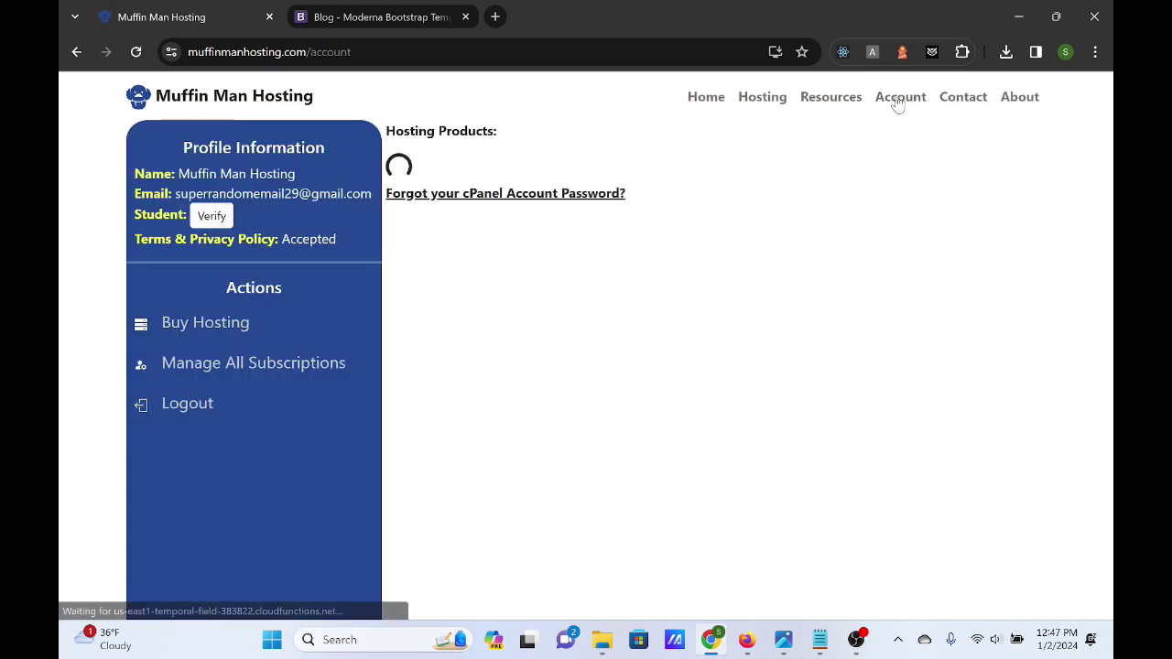
click(769, 98)
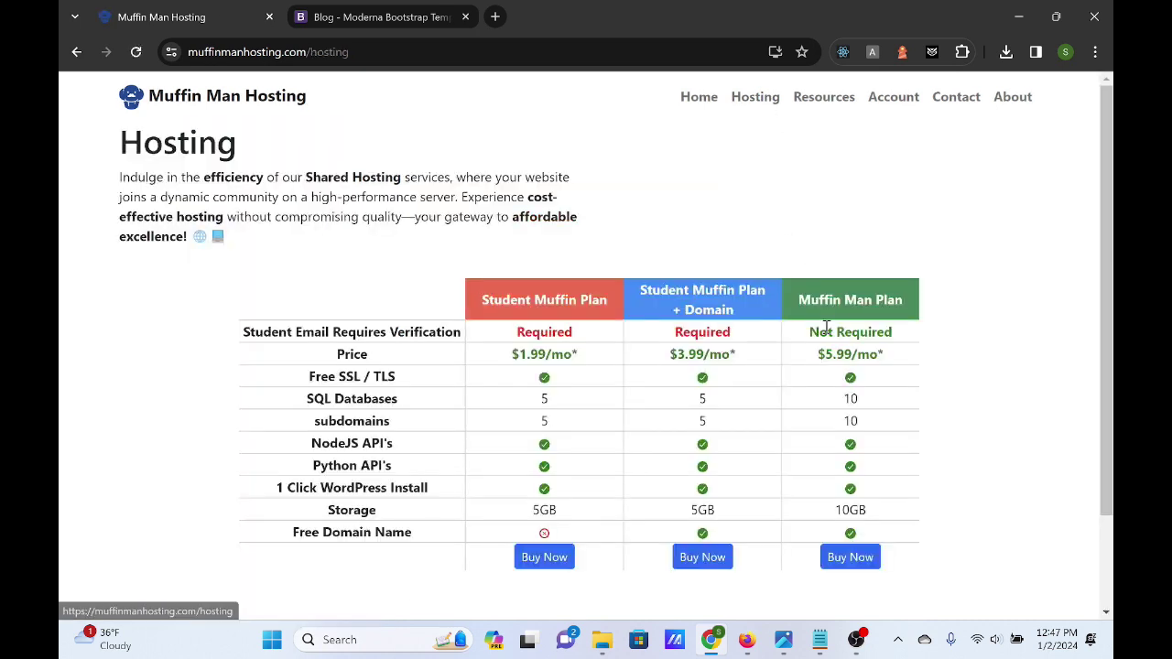
drag(793, 299, 881, 542)
click(884, 533)
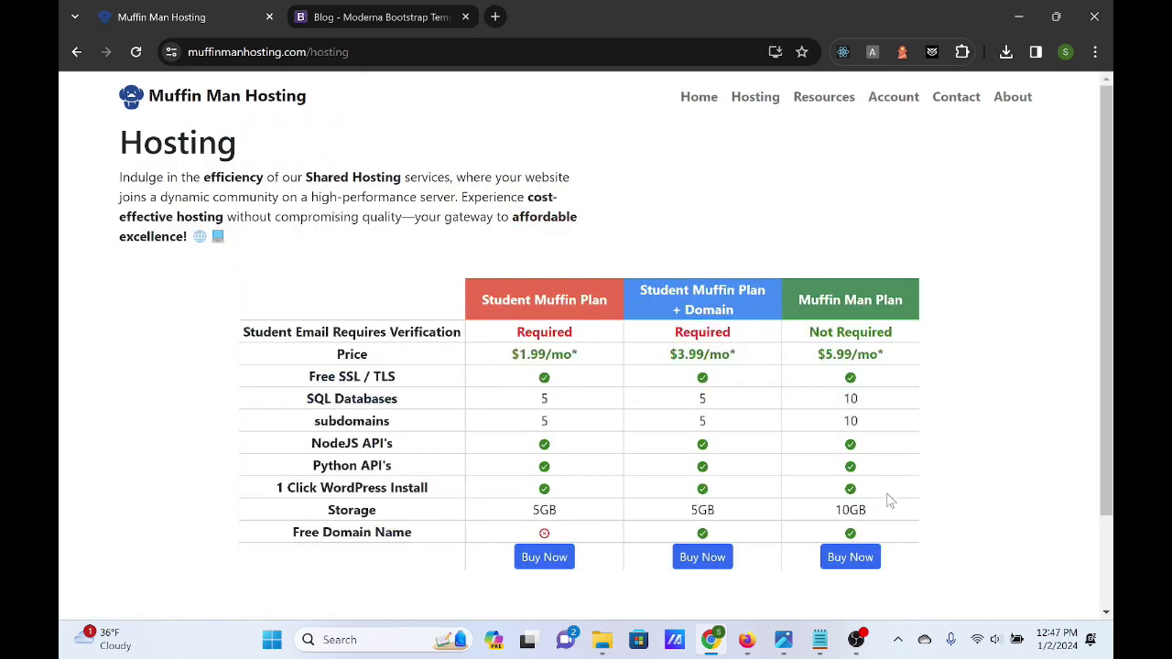
click(906, 97)
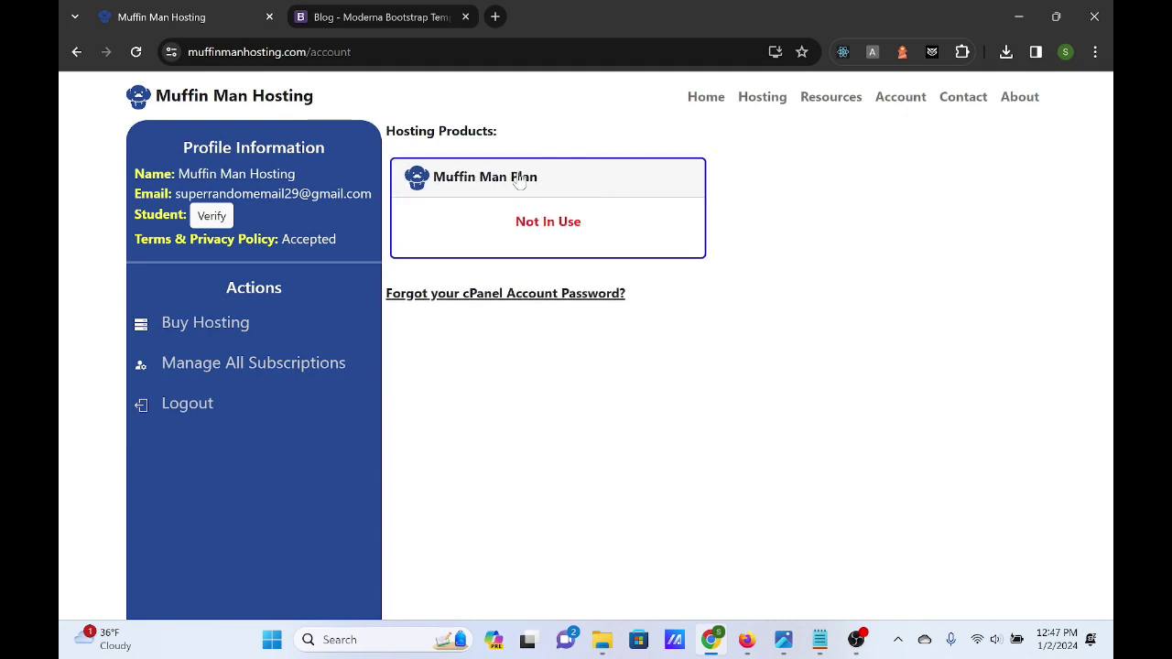
Step: On the Muffin Man Plan setup page, select the TXT domain verification value
click(516, 203)
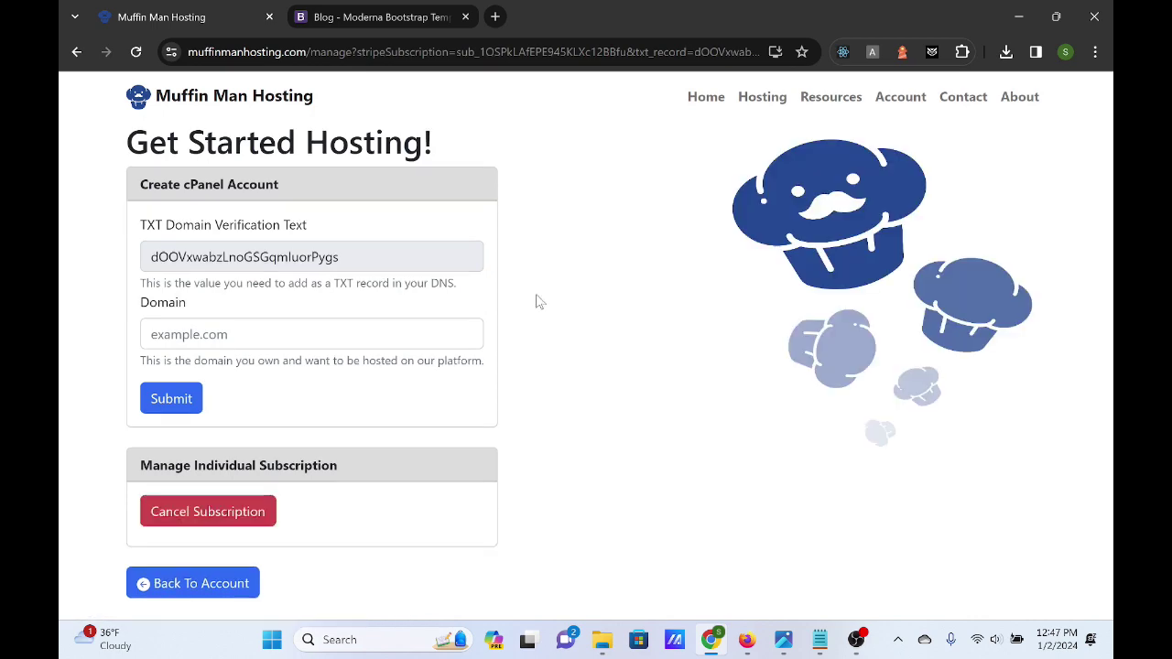
scroll(450, 271, down, 2)
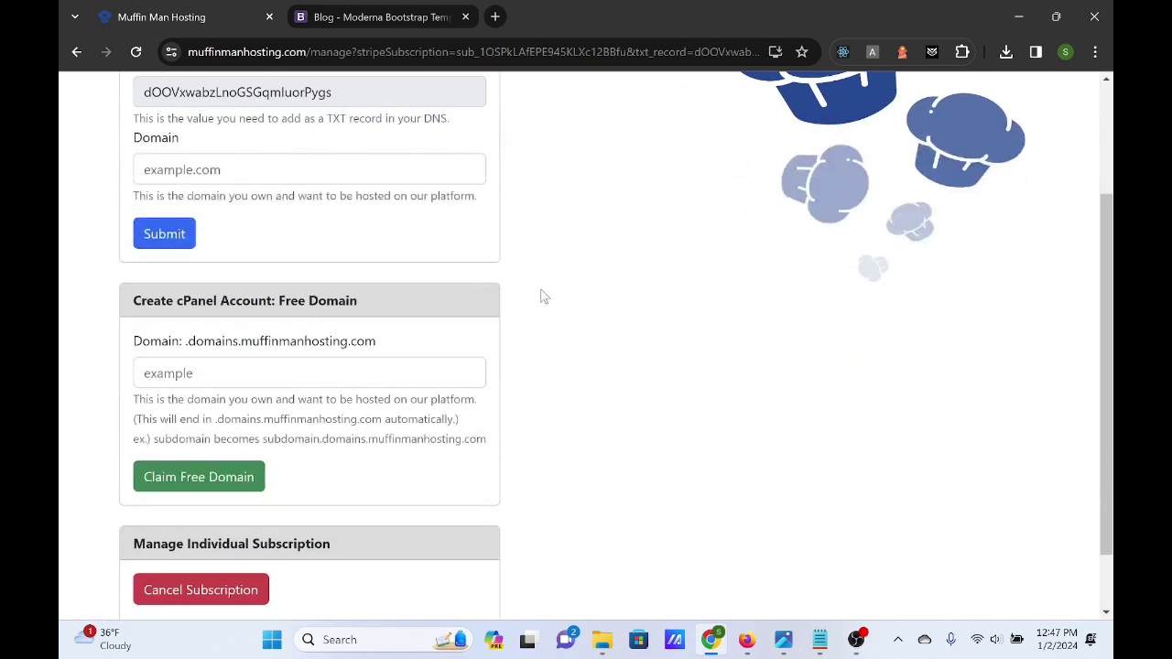
scroll(542, 297, up, 2)
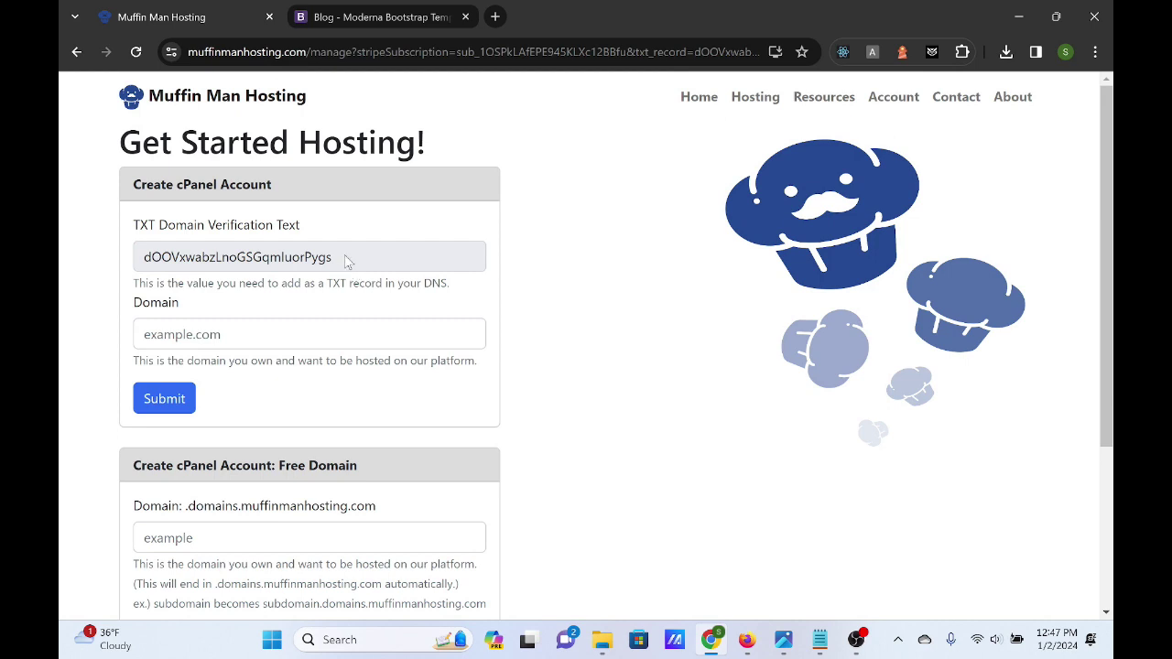
mouse_move(341, 258)
mouse_down()
mouse_move(139, 265)
mouse_move(361, 260)
mouse_up()
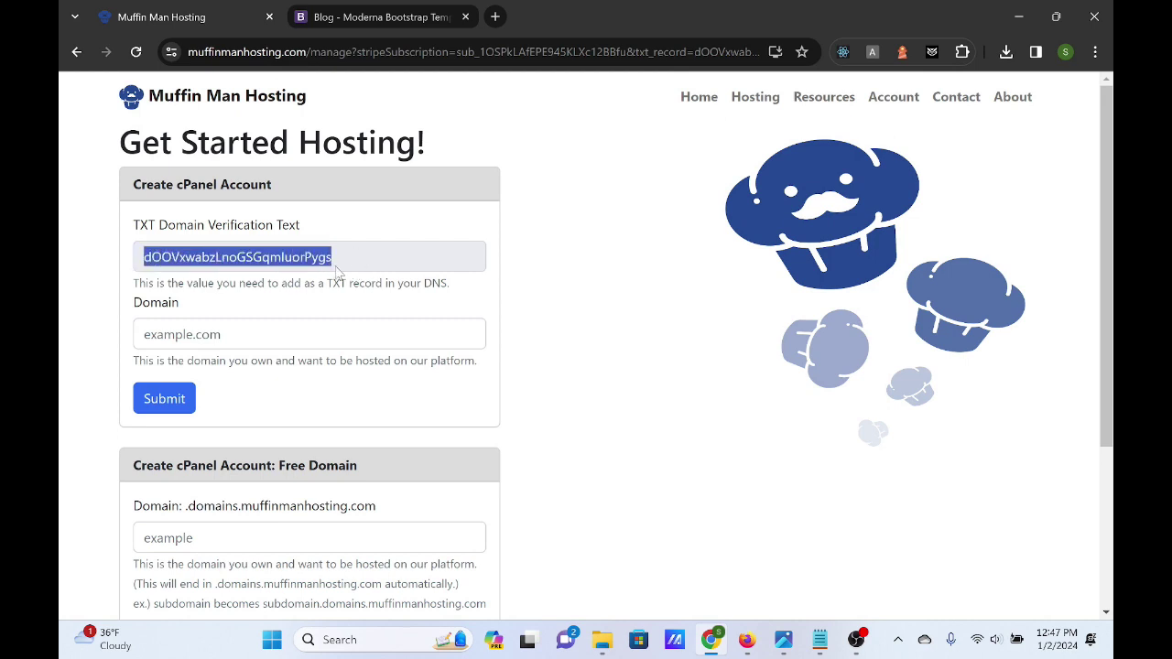
click(337, 271)
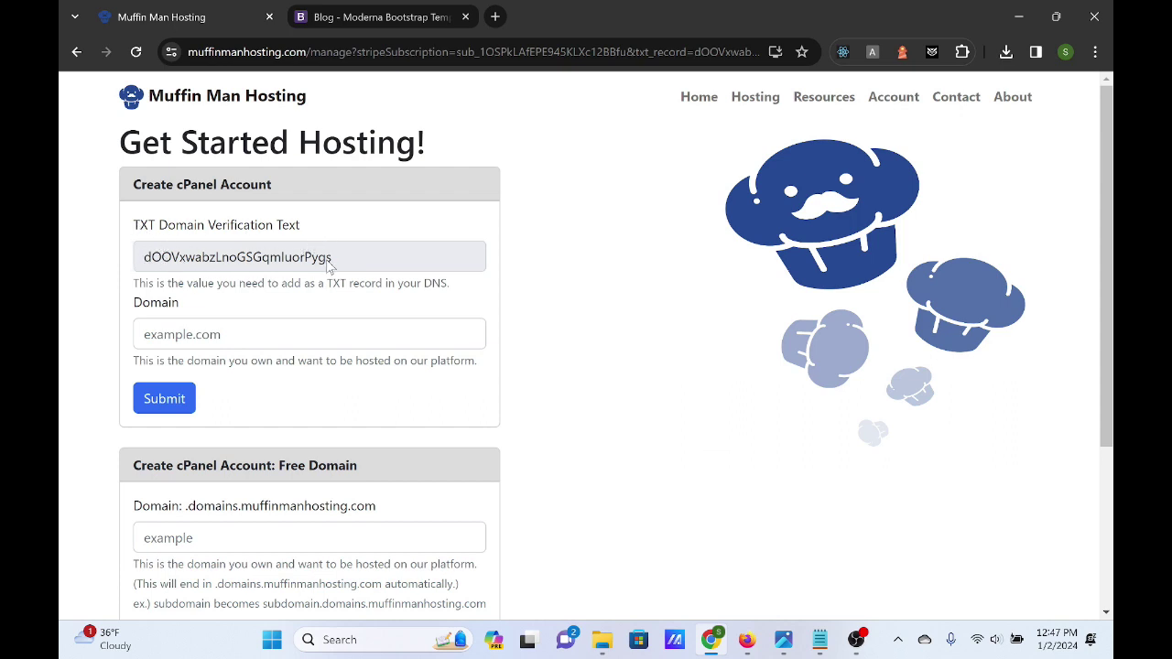
Step: Look through the Resources page and go back to the account page
click(821, 99)
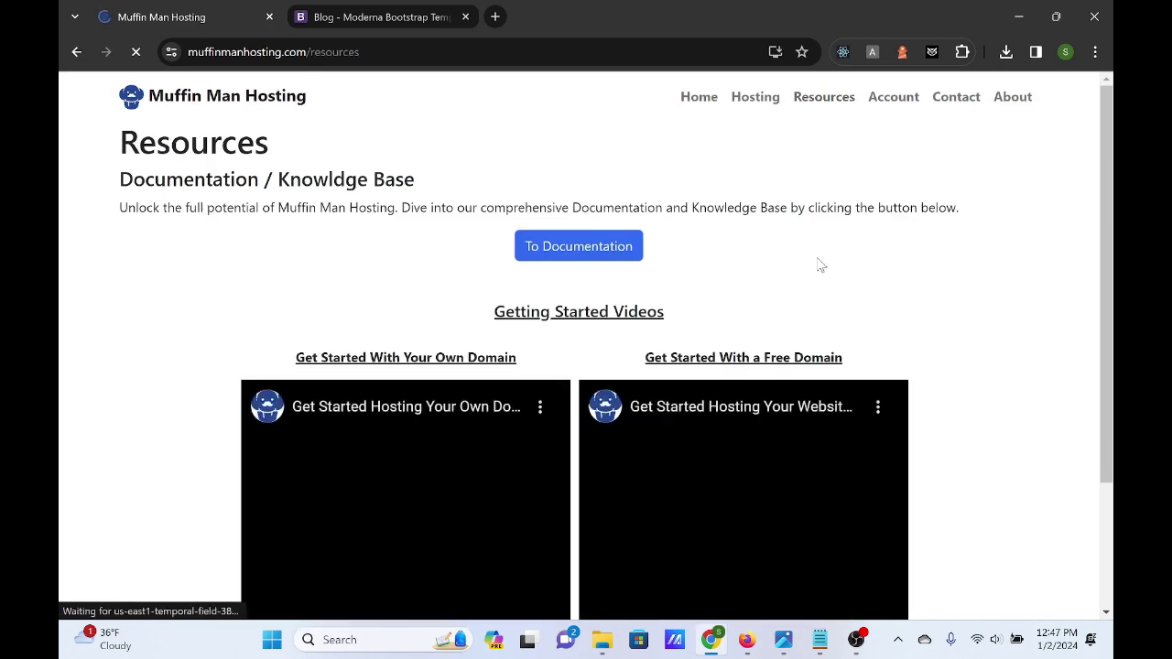
scroll(407, 412, down, 3)
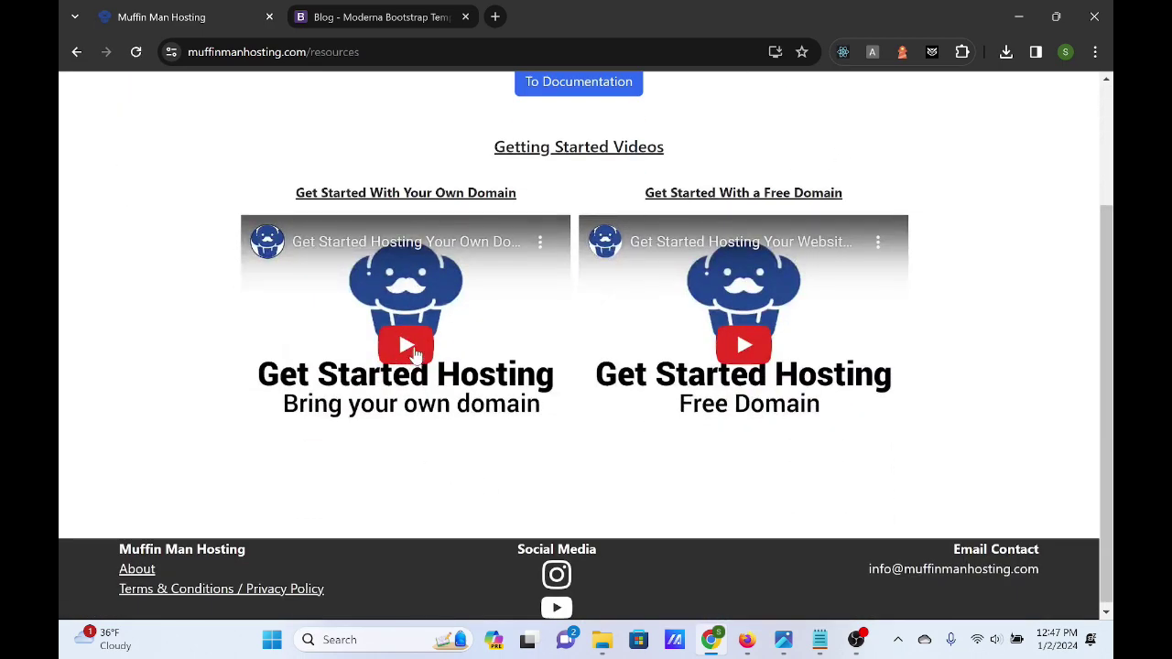
scroll(494, 375, up, 1)
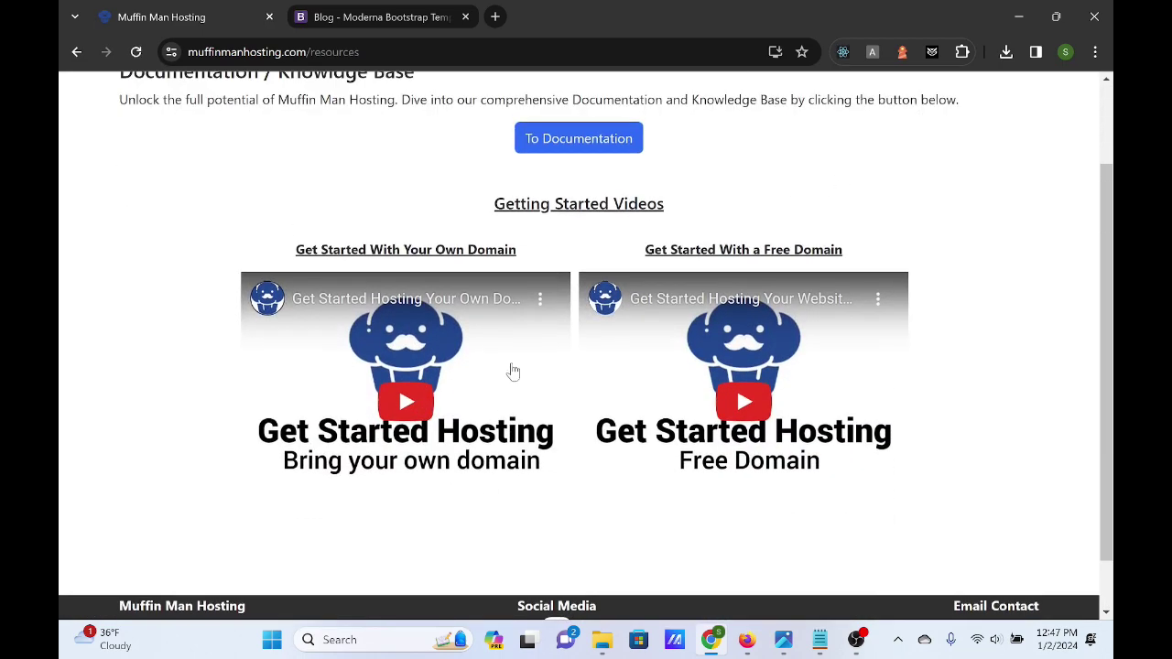
scroll(513, 370, up, 2)
click(901, 99)
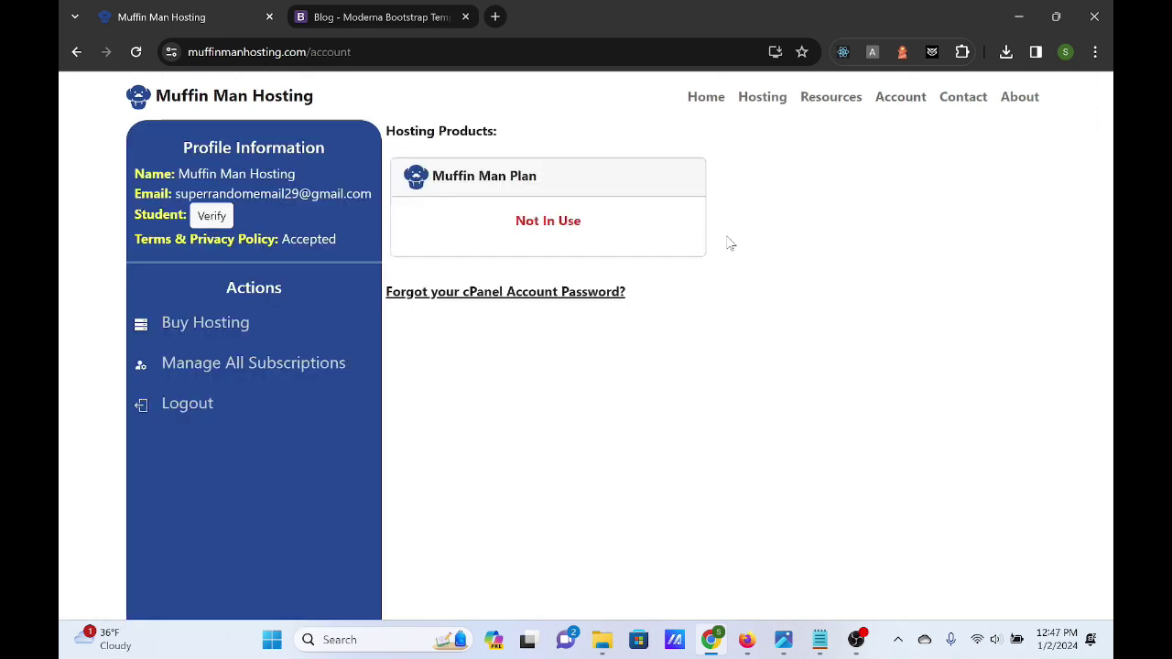
Step: Go to the Muffin Man Plan management page and inspect the domains.muffinmanhosting.com free domain suffix
click(533, 239)
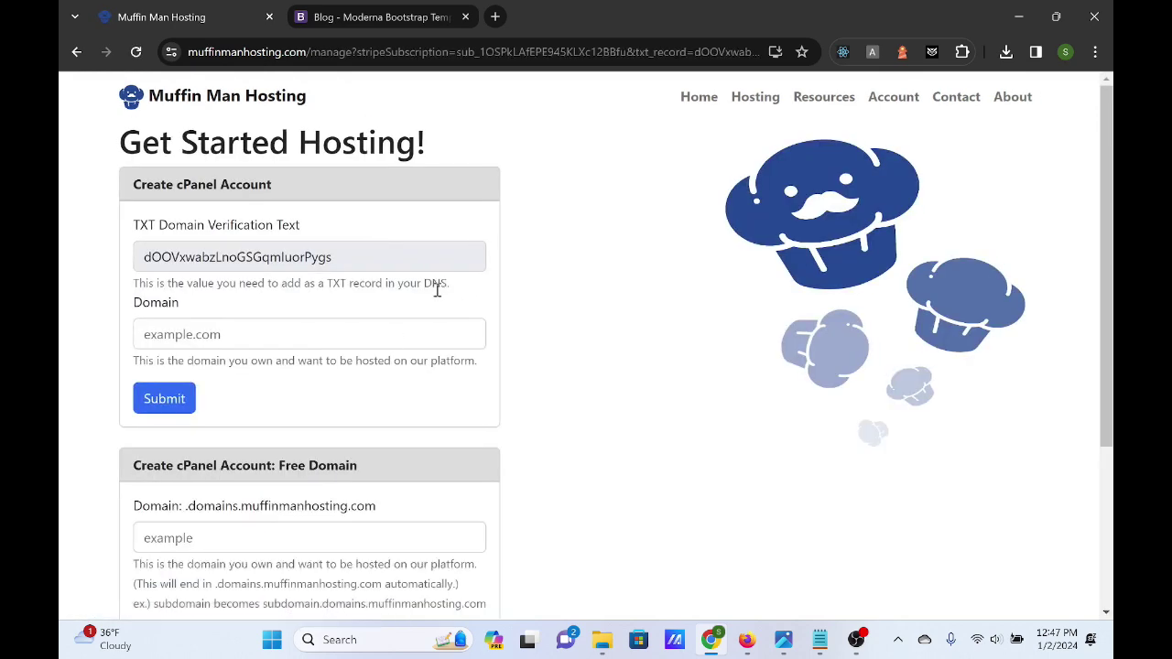
scroll(437, 295, down, 2)
click(176, 378)
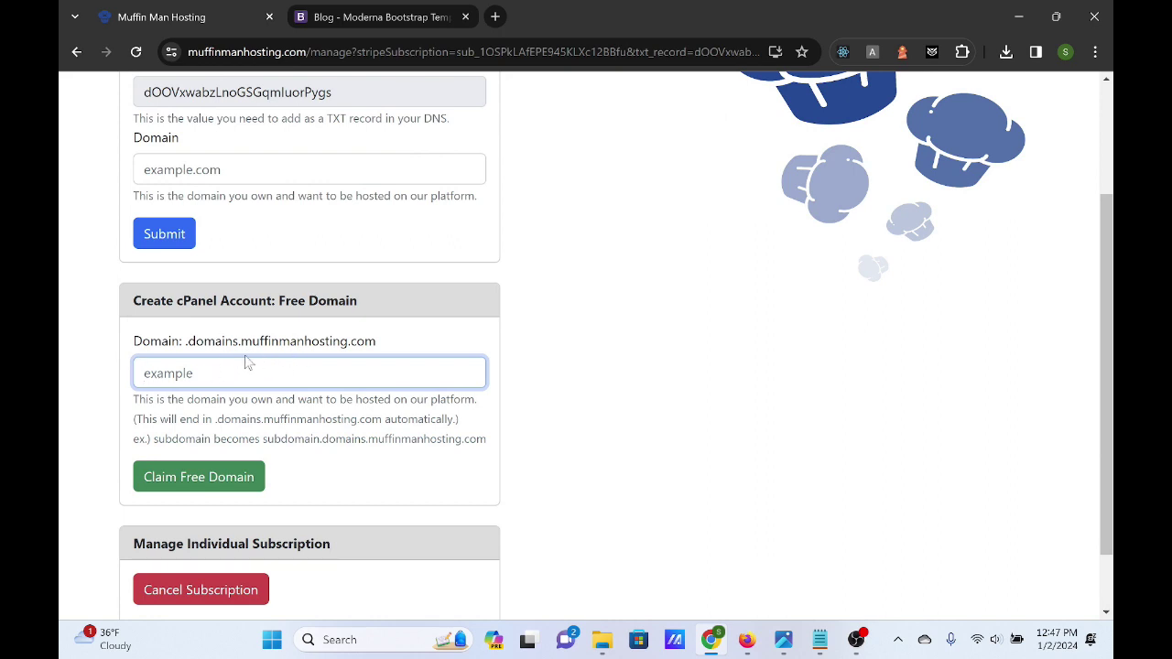
drag(187, 342, 344, 344)
click(366, 346)
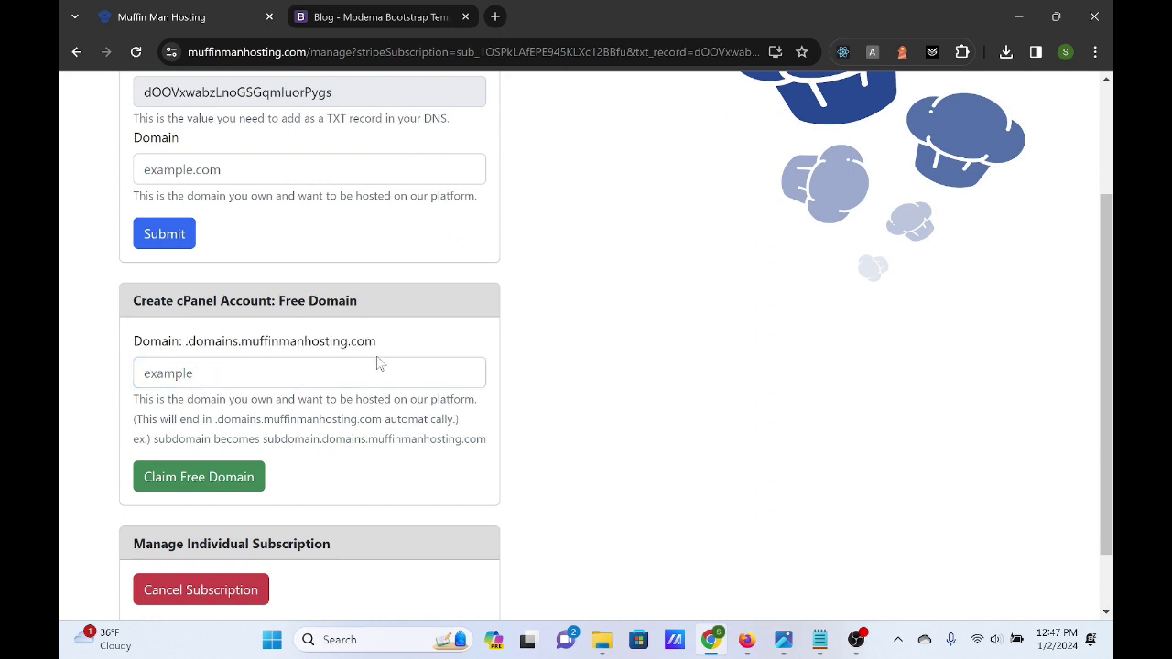
drag(377, 341, 192, 348)
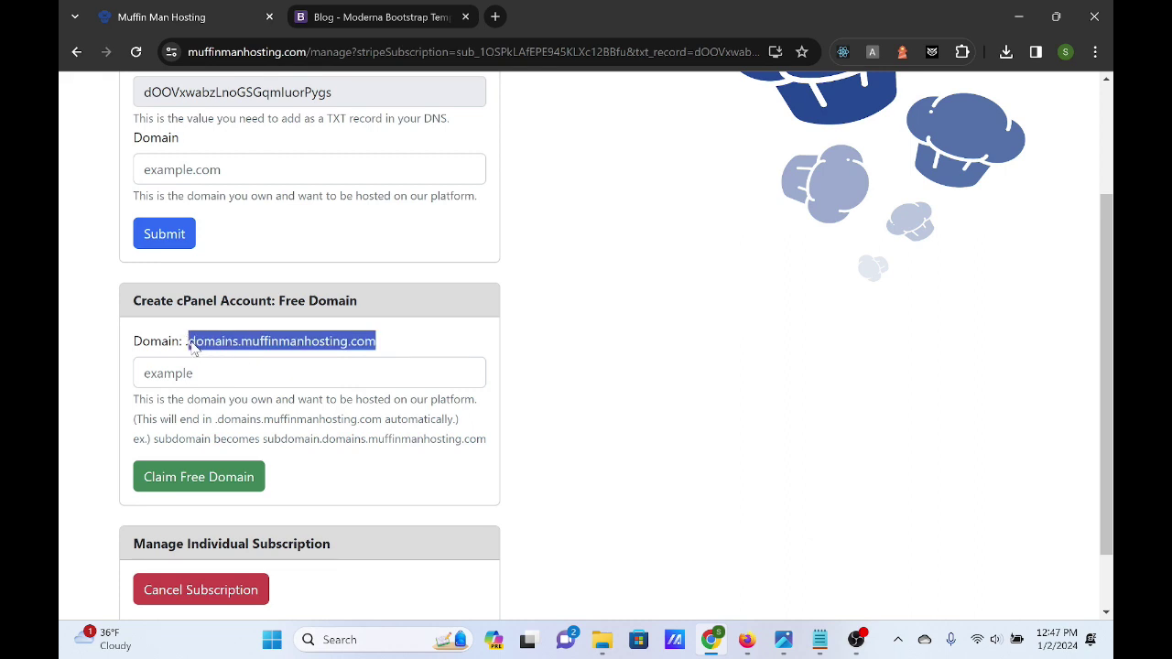
click(418, 355)
Step: Enter 'awesome-site' as the free subdomain name
click(327, 380)
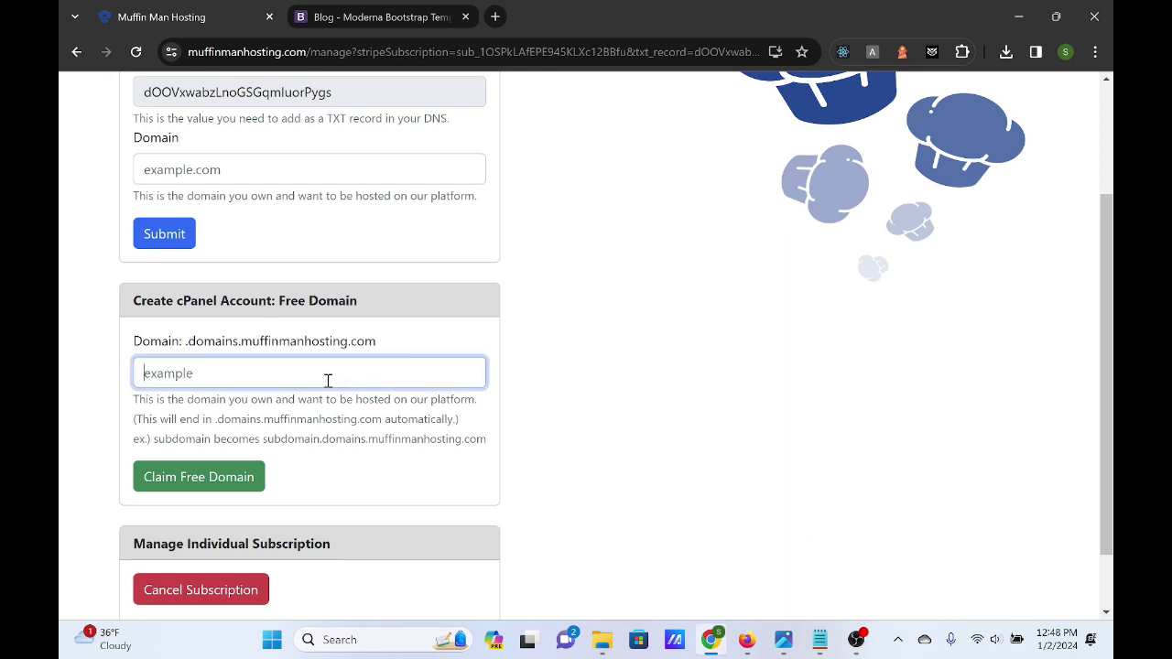
text(awesome-sit)
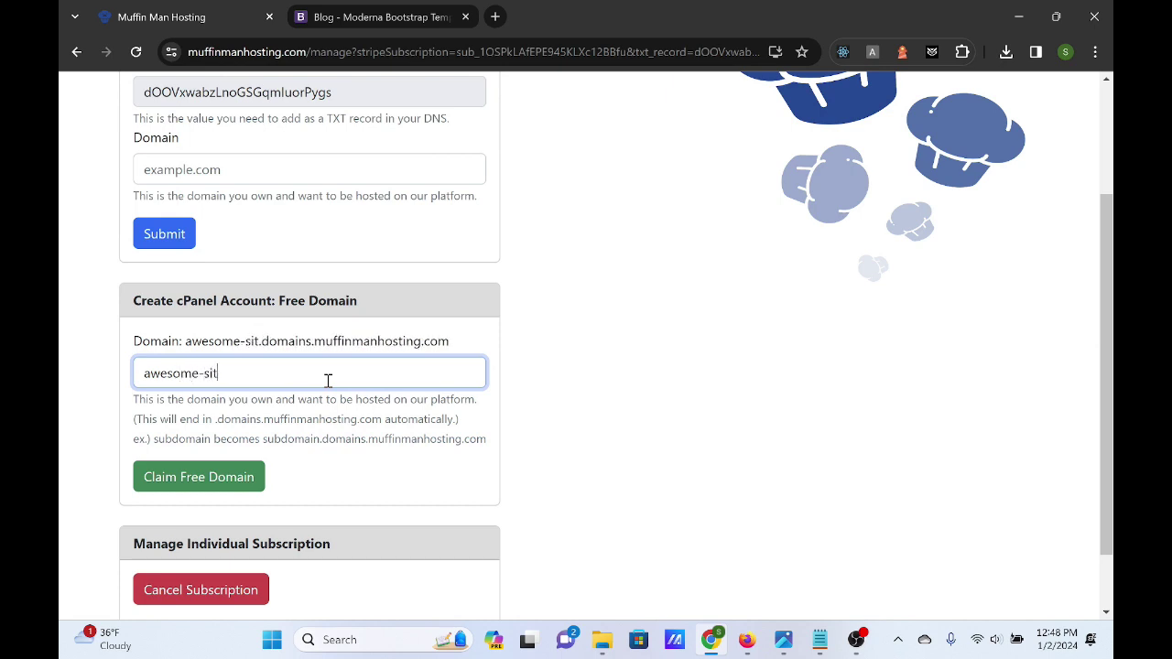
text(e)
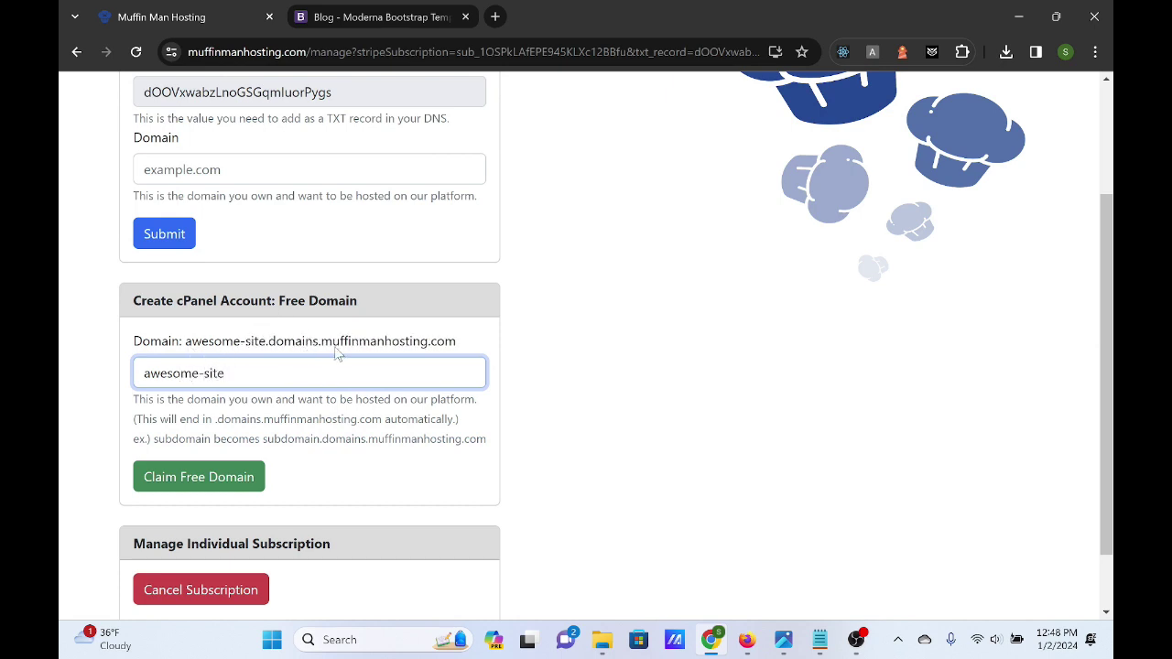
click(453, 342)
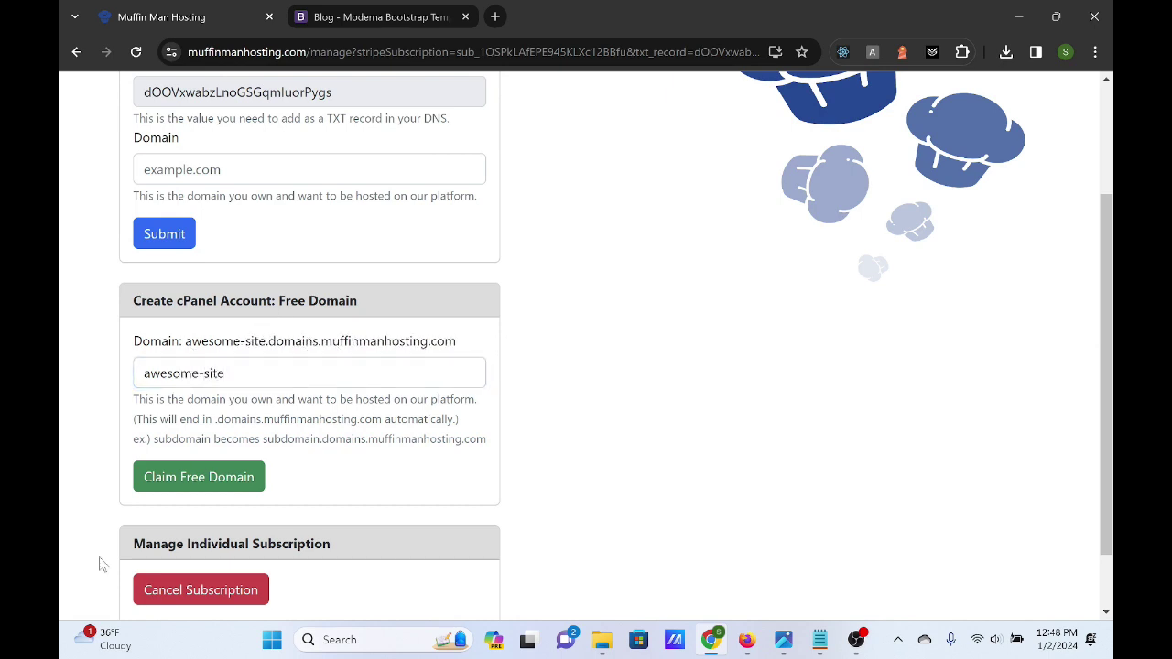
Step: Claim awesome-site.domains.muffinmanhosting.com and scroll to the generated cPanel account credentials
click(210, 484)
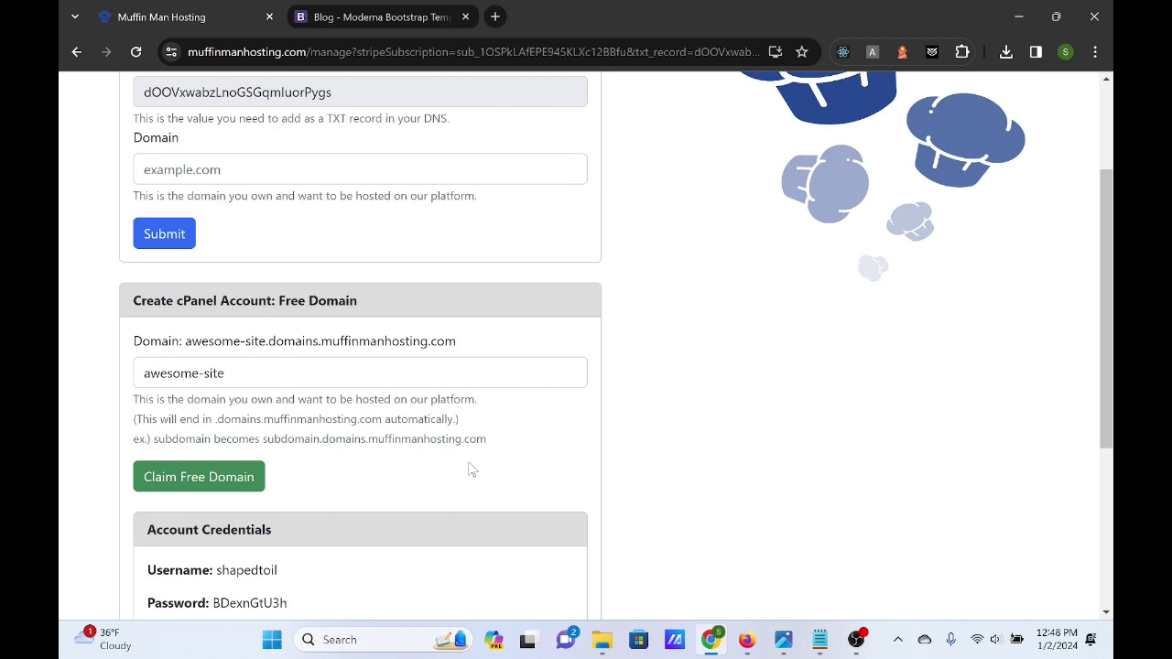
scroll(471, 444, down, 3)
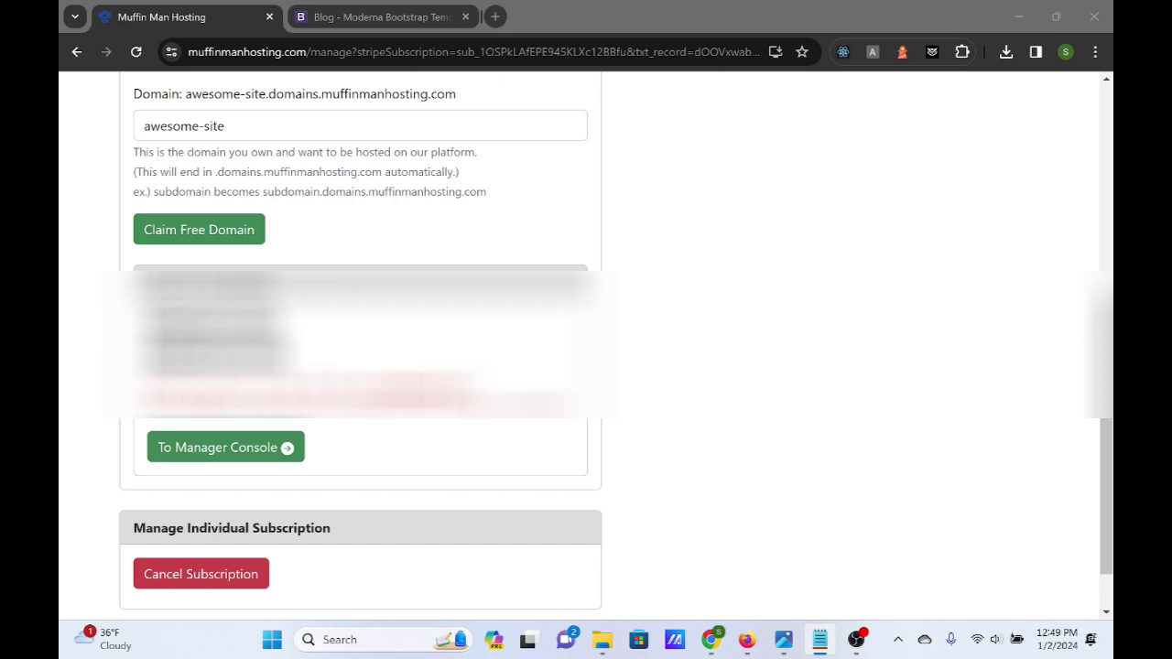
key(alt+Tab)
click(374, 439)
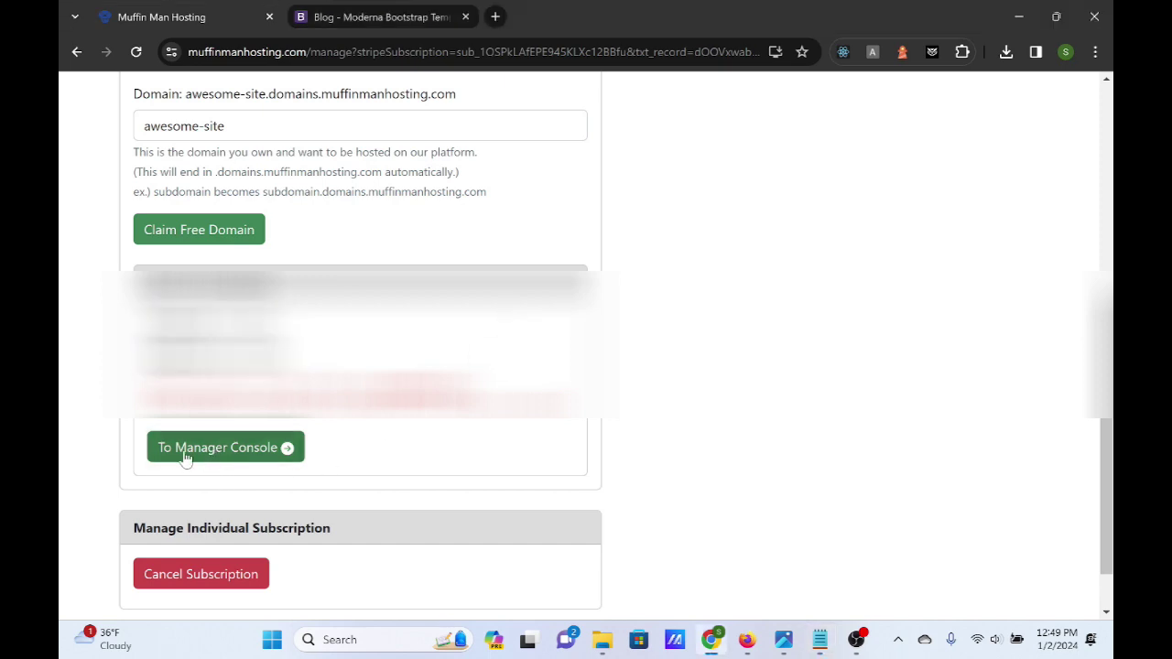
Step: Enter the manager console for awesome-site.domains.muffinmanhosting.com and review its title and current cPanel username
click(243, 450)
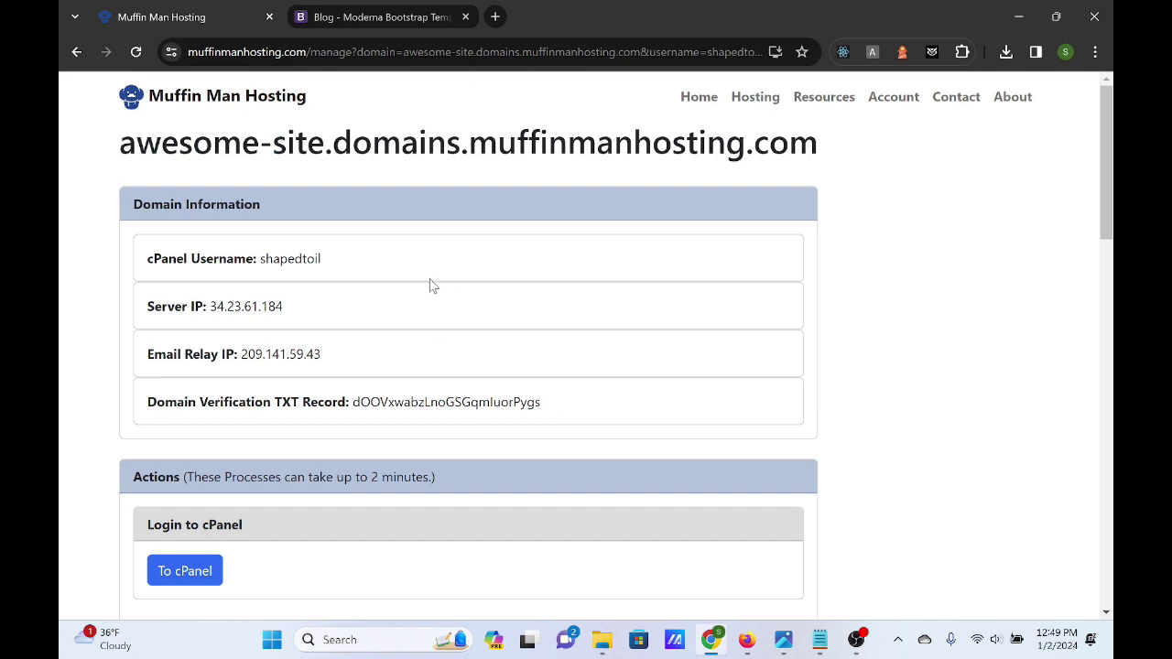
drag(125, 137, 807, 142)
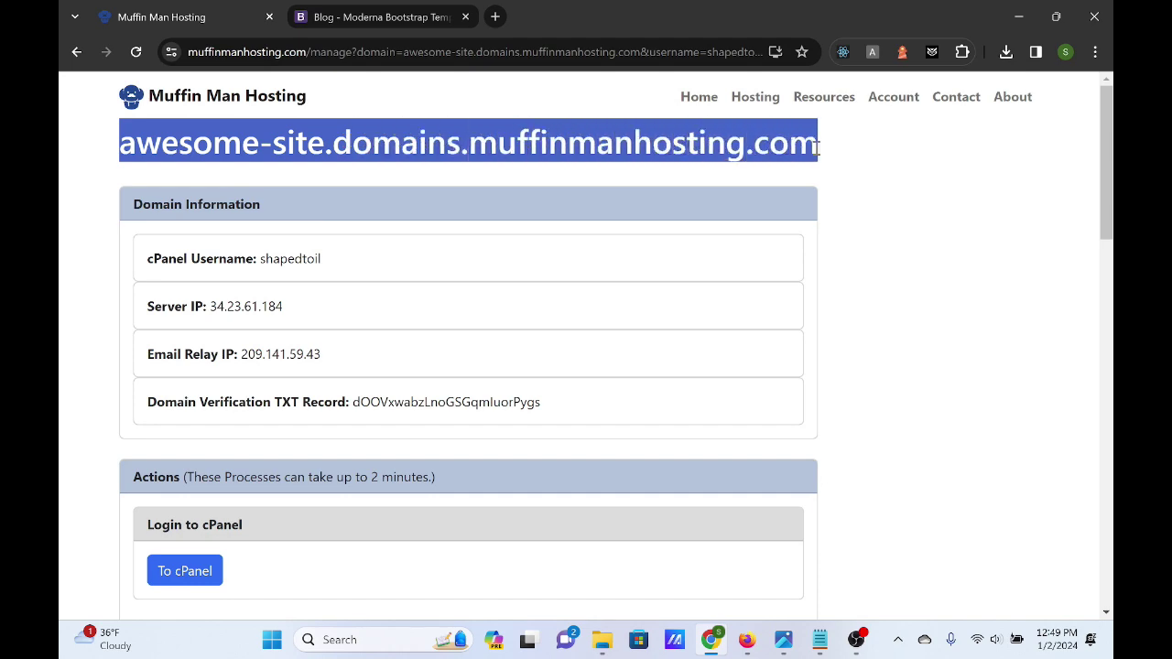
click(775, 160)
scroll(427, 277, down, 10)
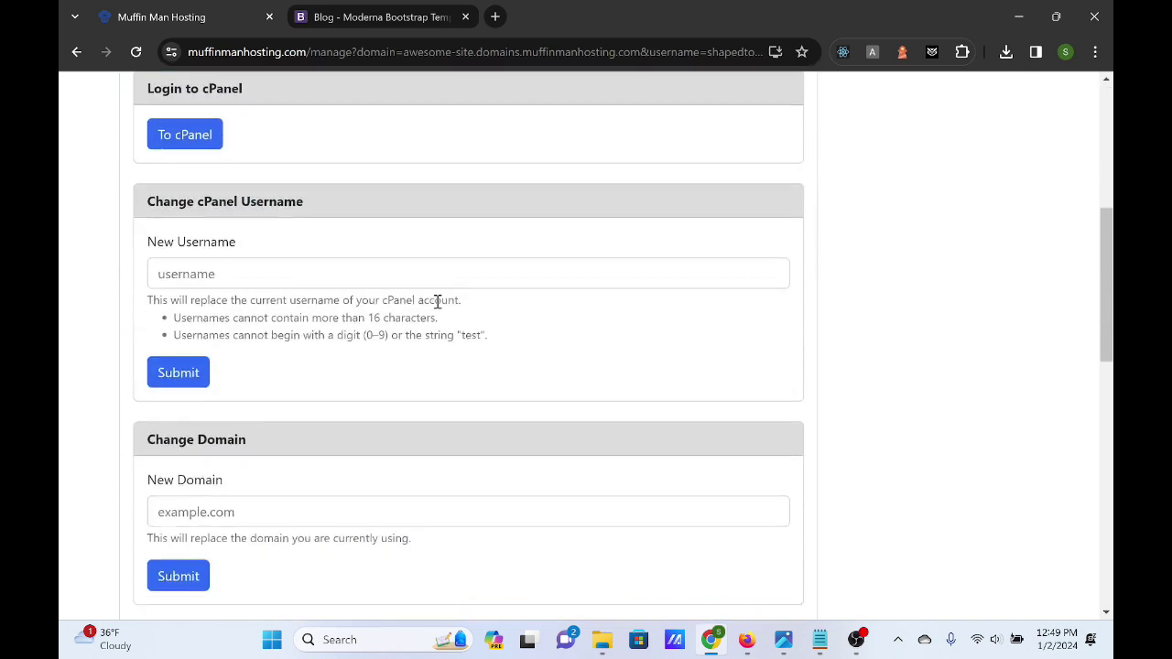
scroll(438, 307, up, 10)
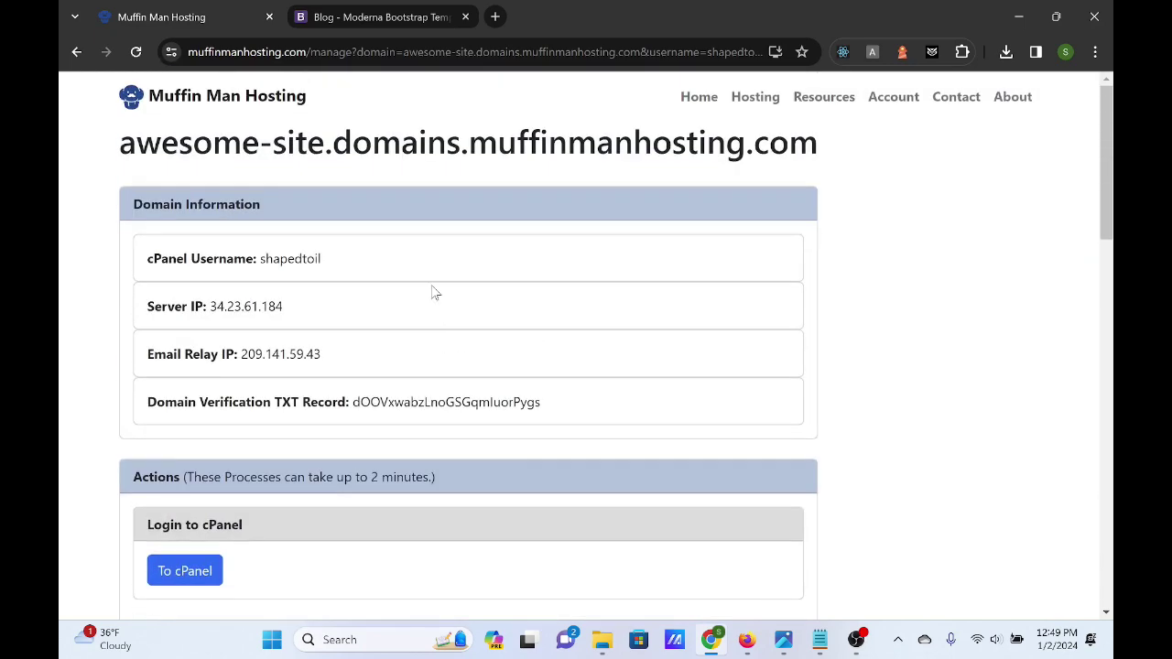
drag(144, 257, 322, 261)
click(290, 263)
scroll(434, 313, down, 3)
scroll(433, 314, down, 1)
Step: Submit a new cPanel username and dismiss the username-changed success message
click(239, 380)
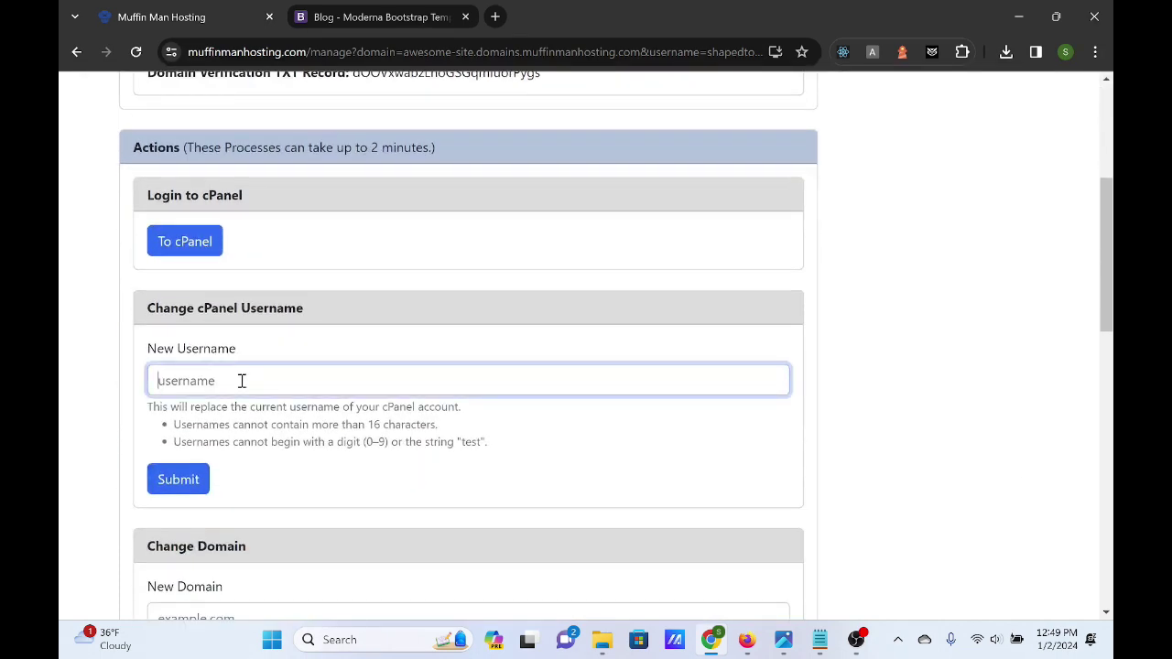
text(username23)
click(346, 510)
click(177, 479)
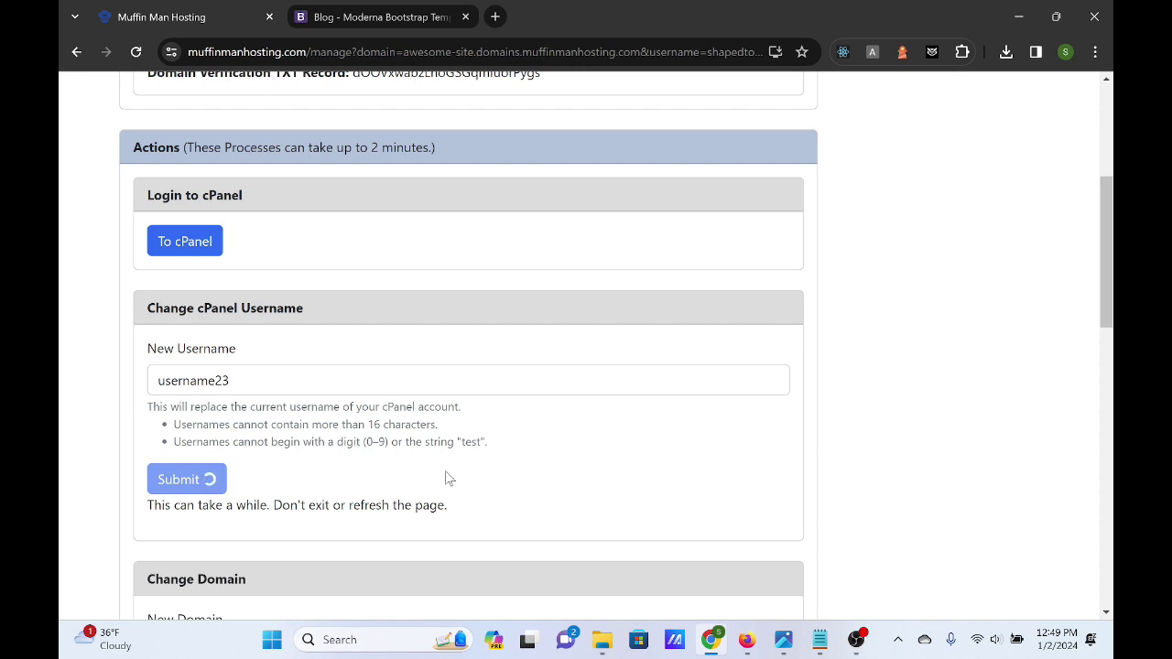
scroll(497, 473, up, 3)
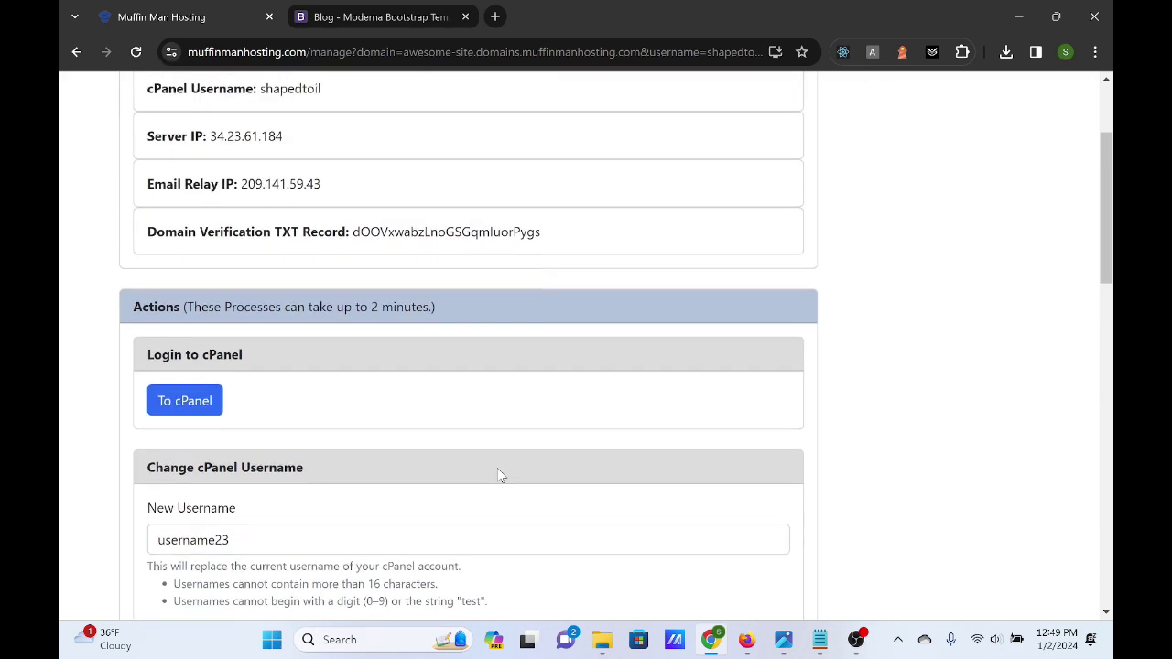
scroll(502, 476, down, 1)
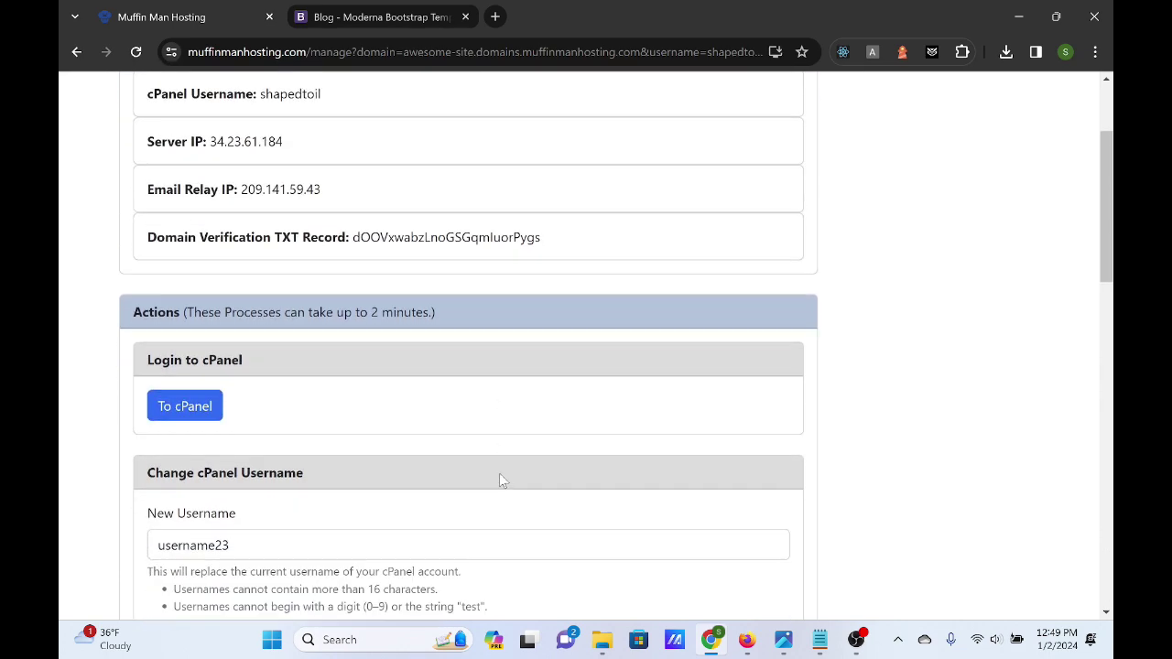
scroll(501, 480, up, 2)
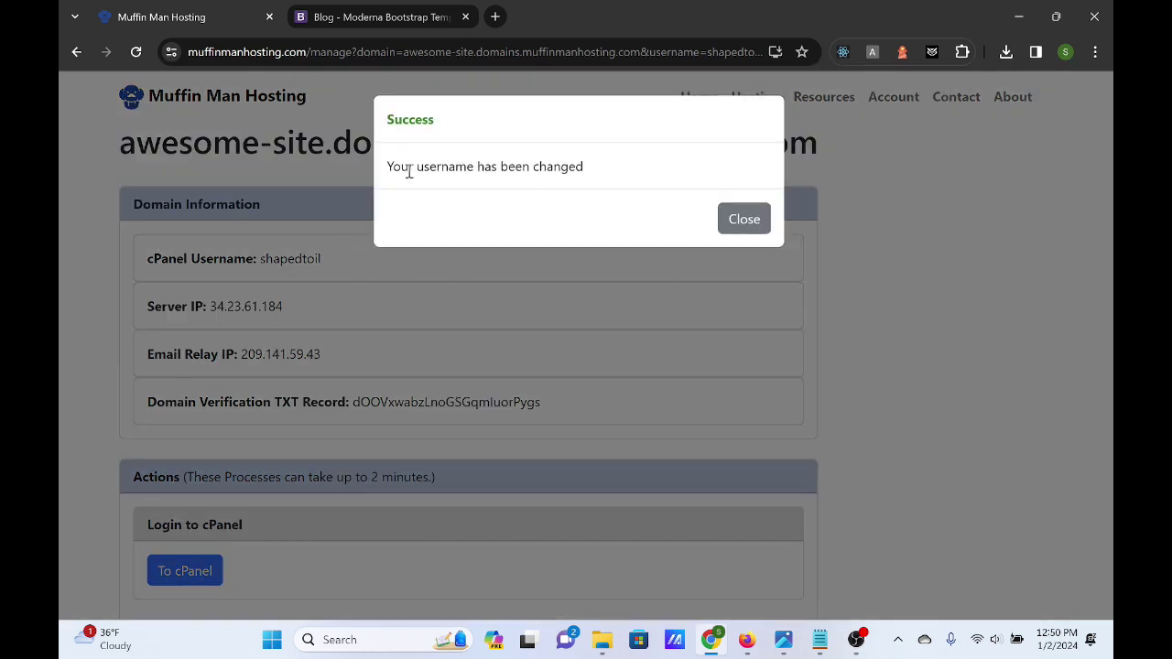
drag(392, 167, 581, 161)
click(749, 220)
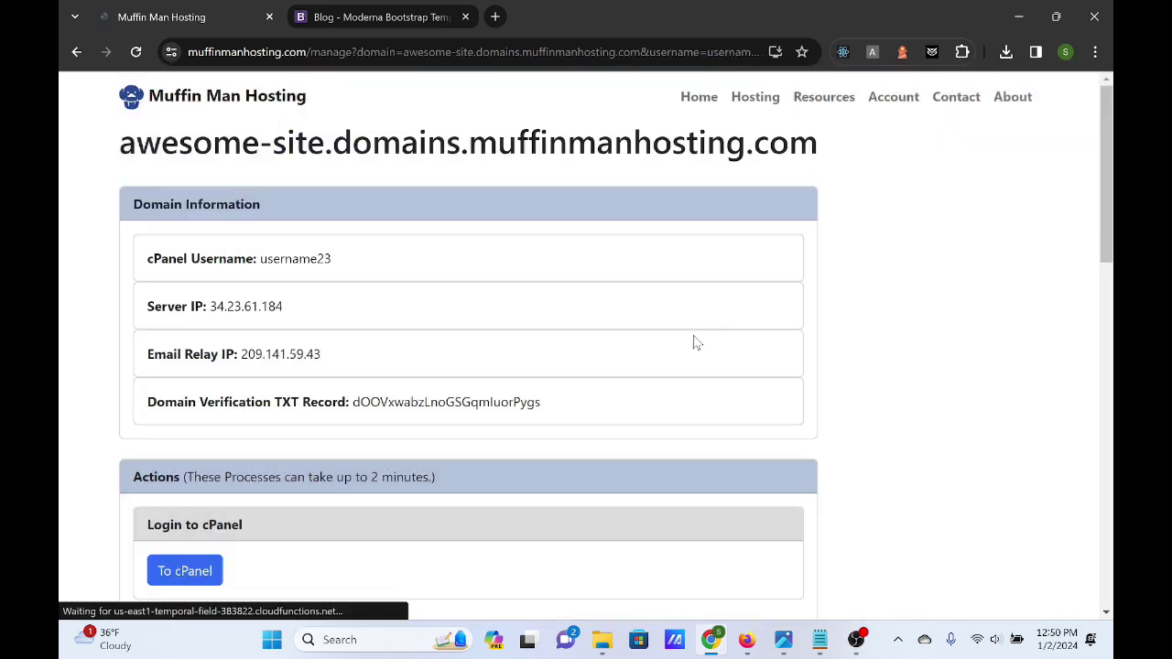
Step: Launch the cPanel login page in a new tab from the domain management page
drag(343, 262, 262, 261)
click(362, 277)
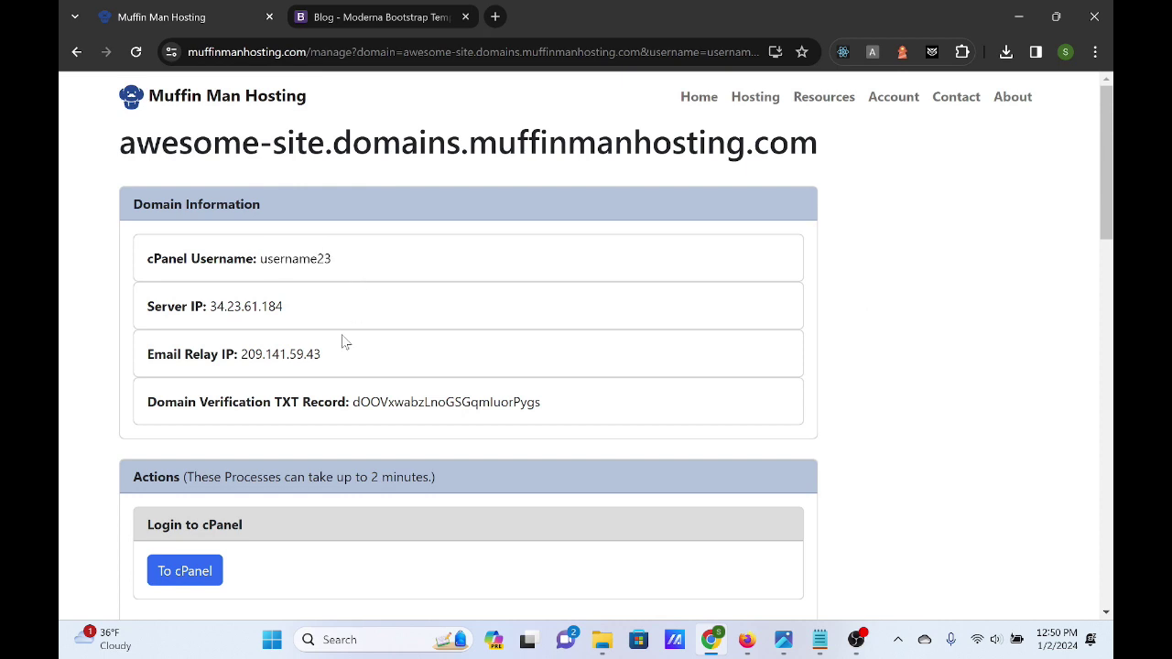
right_click(196, 575)
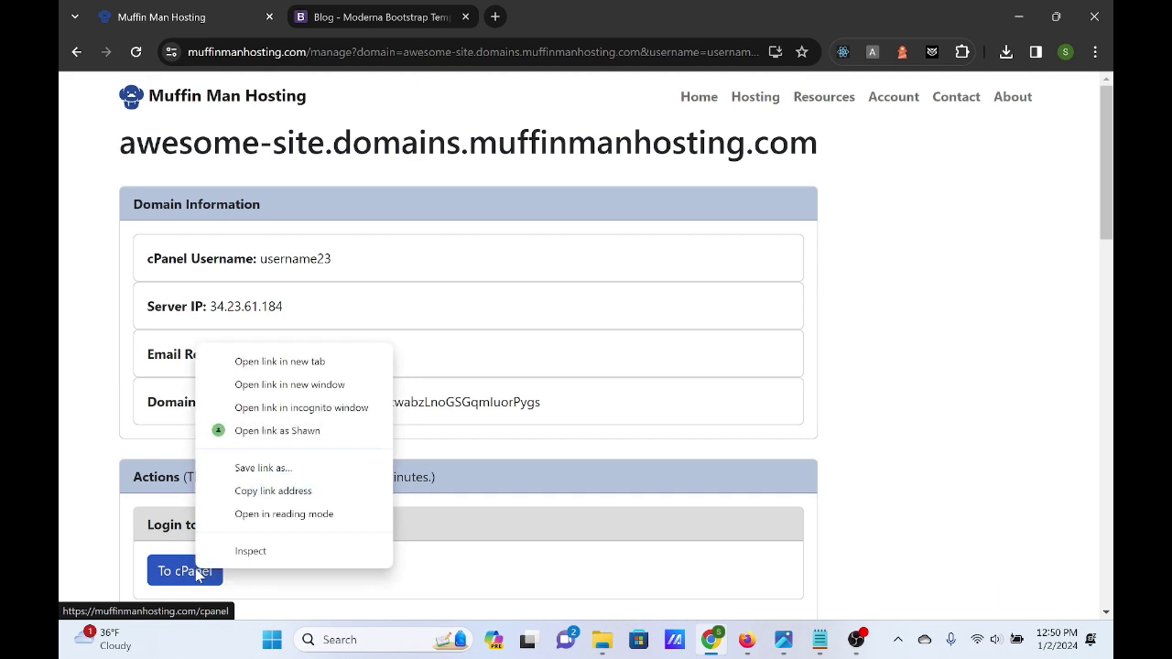
click(260, 363)
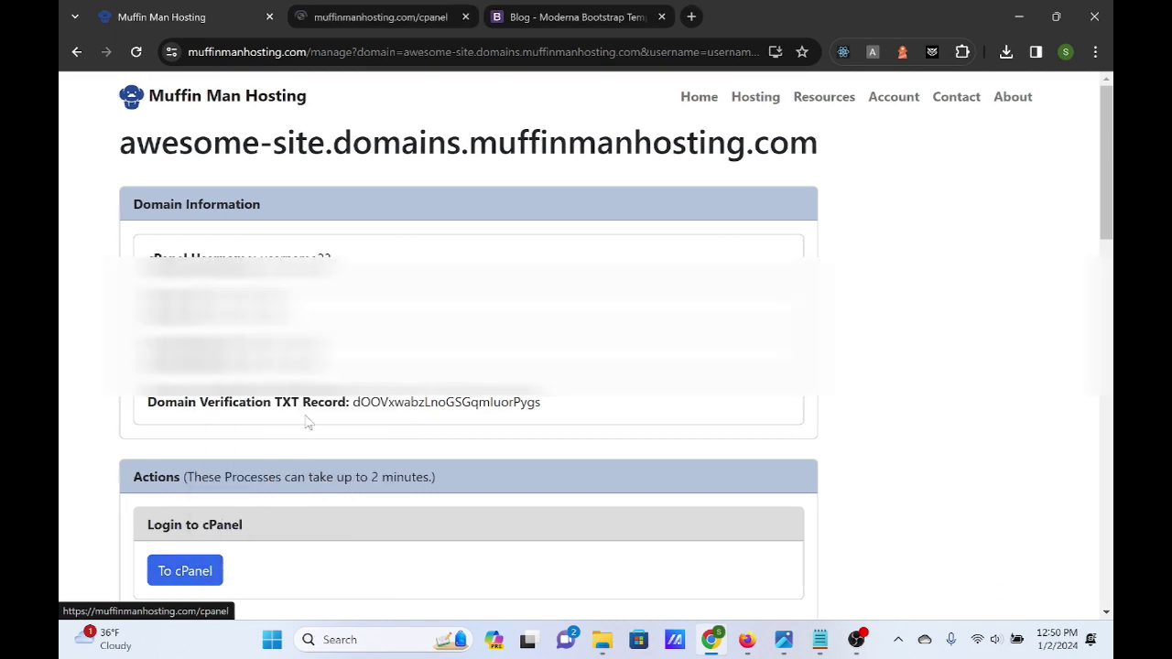
click(379, 13)
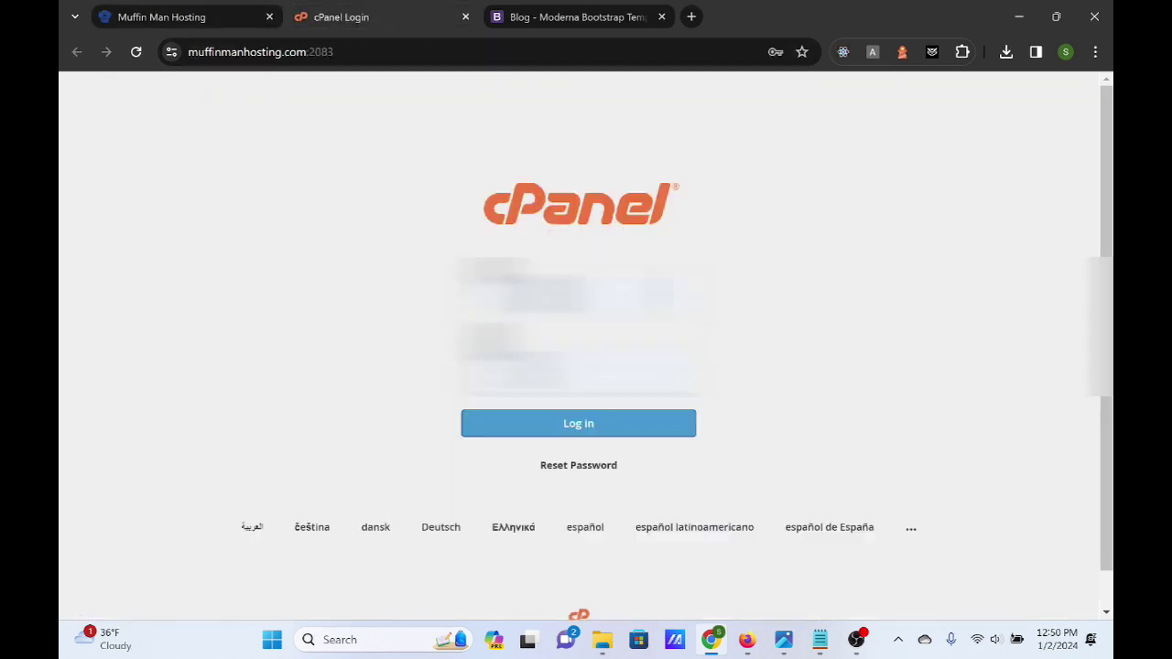
click(576, 370)
Step: Fill in the new cPanel username, paste the account password in place of the prefilled one, and log in
click(229, 13)
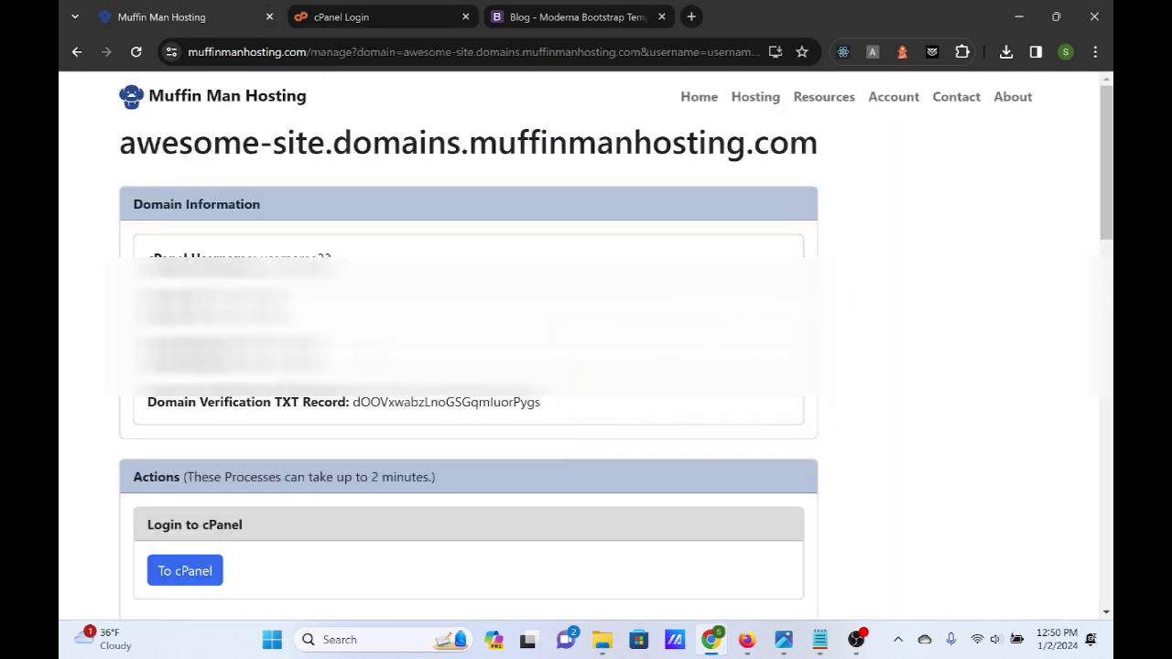
double_click(295, 258)
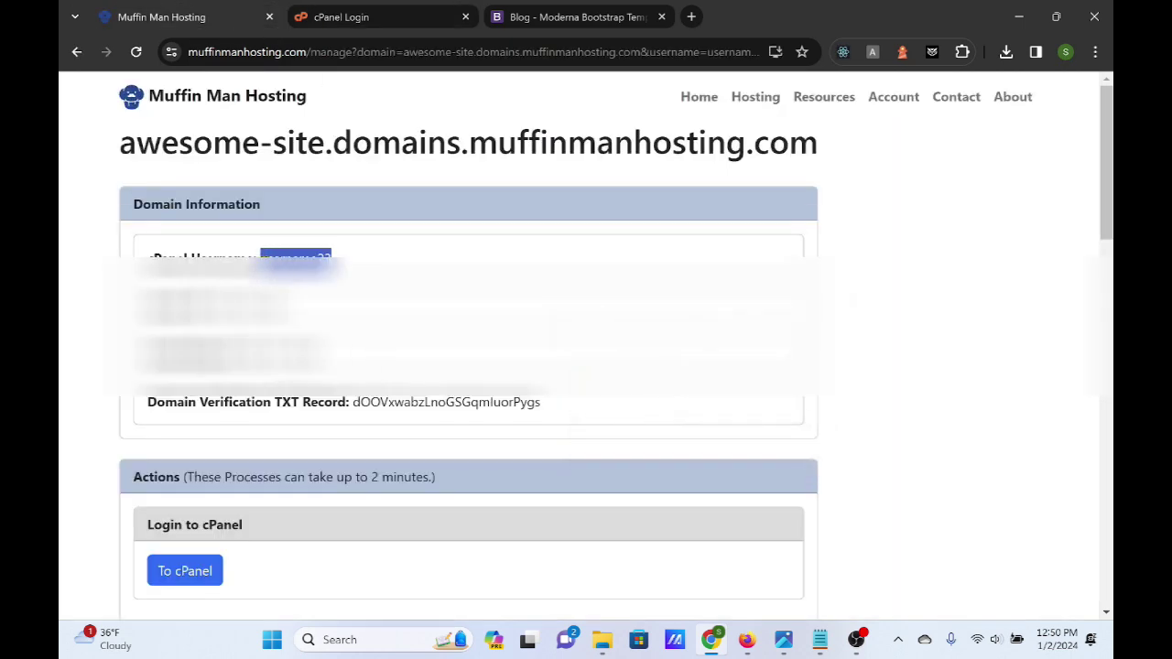
click(383, 18)
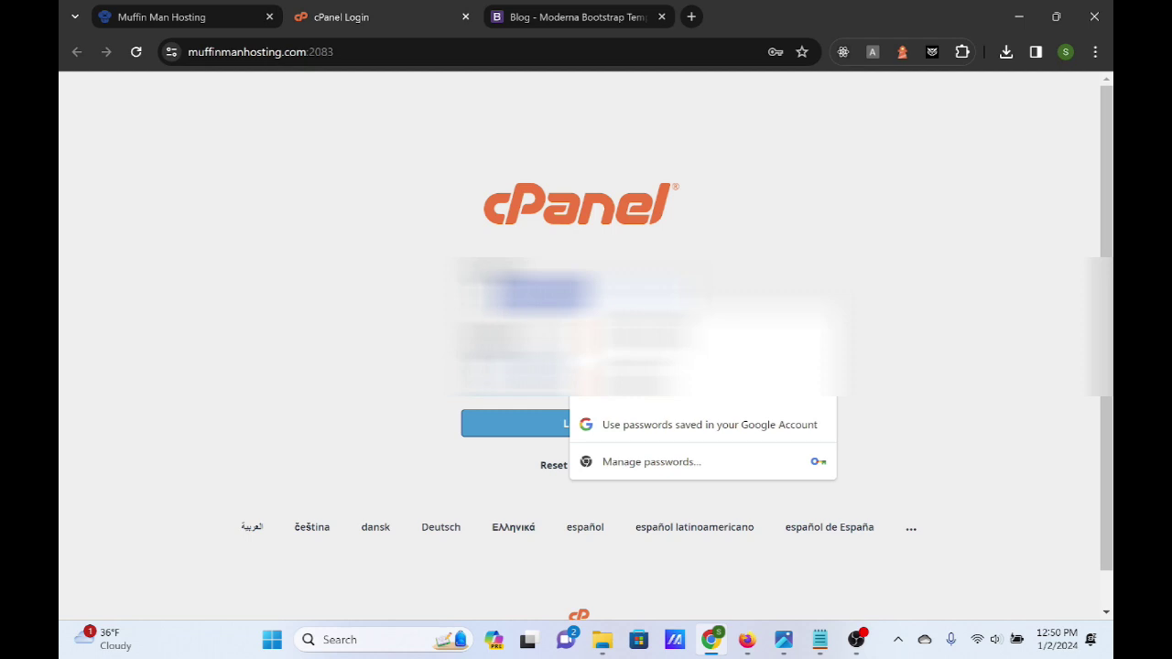
click(536, 296)
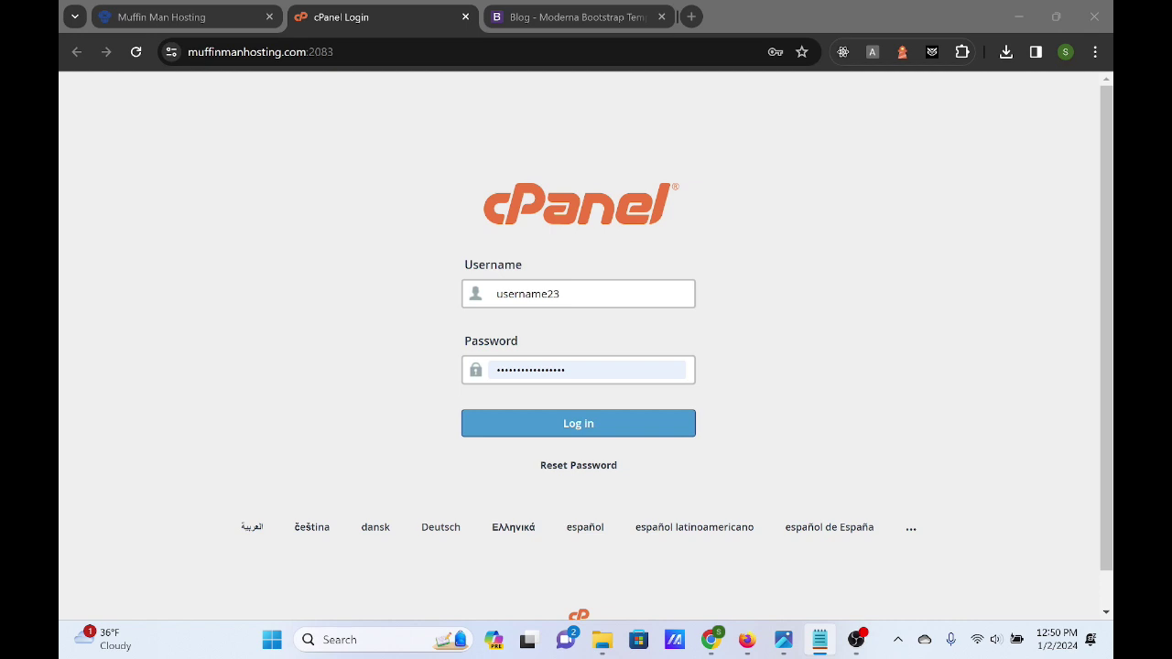
click(633, 360)
drag(633, 361, 477, 370)
key(ctrl+v)
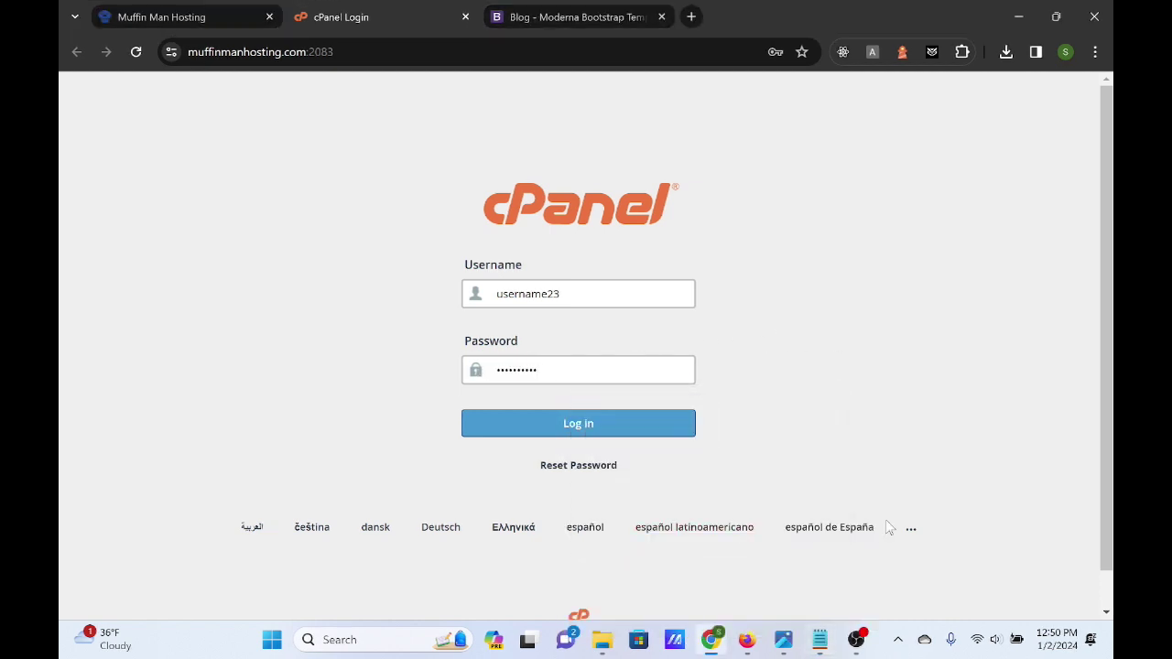
click(683, 432)
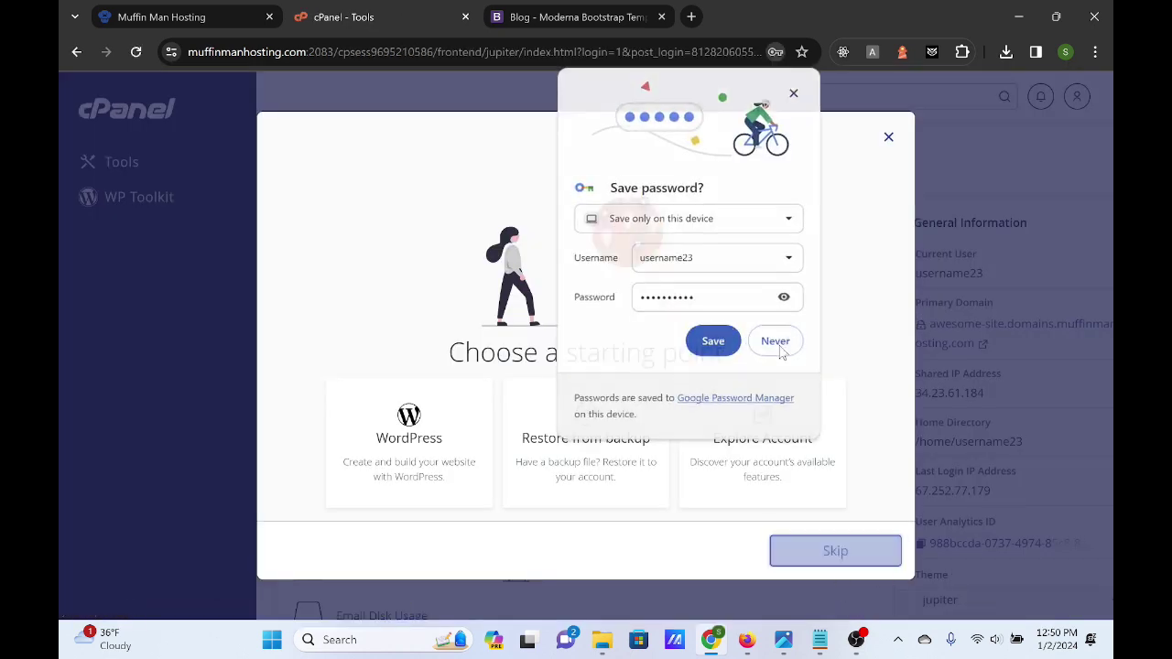
Step: Decline saving the password, dismiss the analytics consent panel, and skip the starting point screen
click(775, 342)
click(1103, 400)
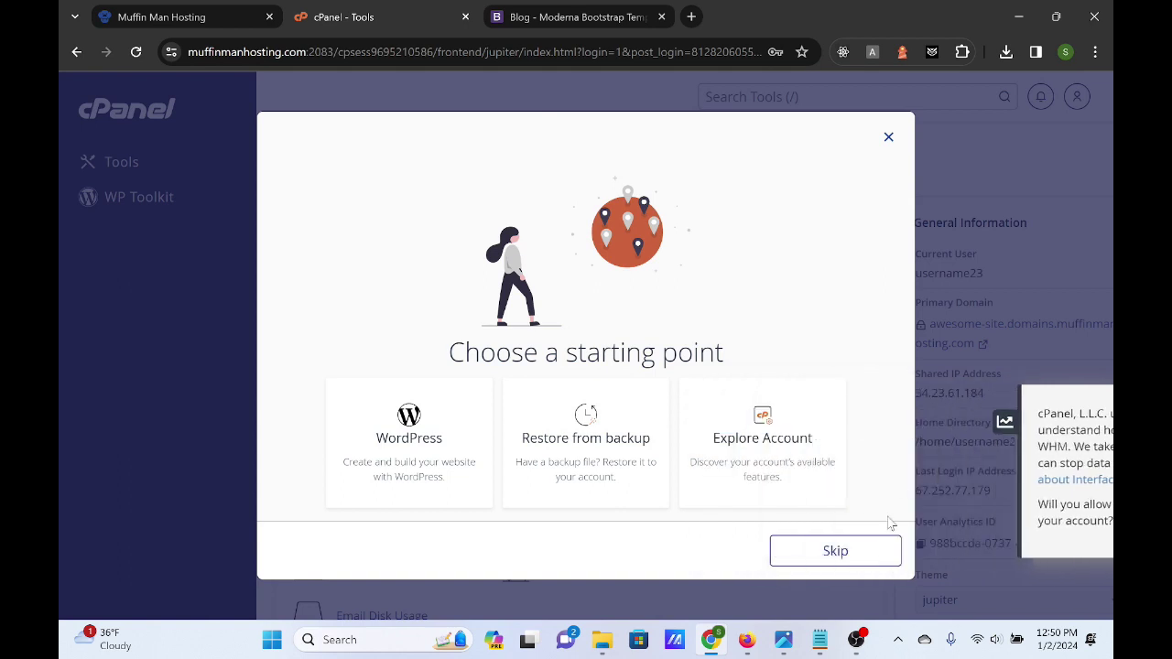
click(828, 558)
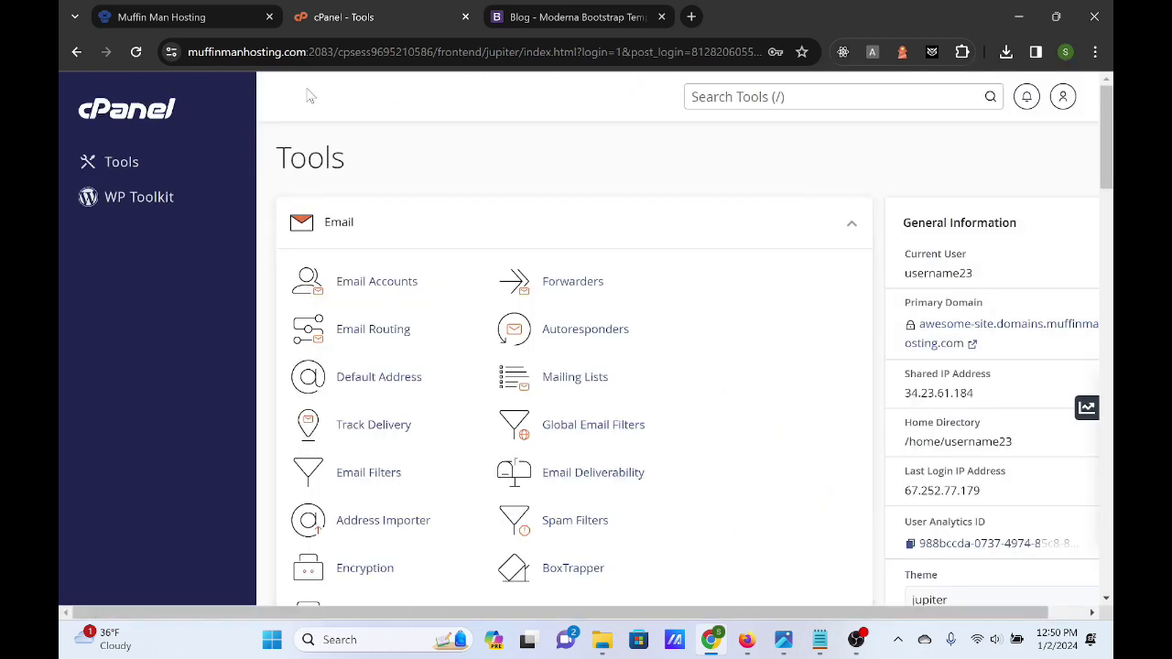
Step: Copy the awesome-site domain name and load it in the Moderna tab to check the site
click(183, 16)
click(211, 140)
drag(120, 142, 817, 142)
key(ctrl+c)
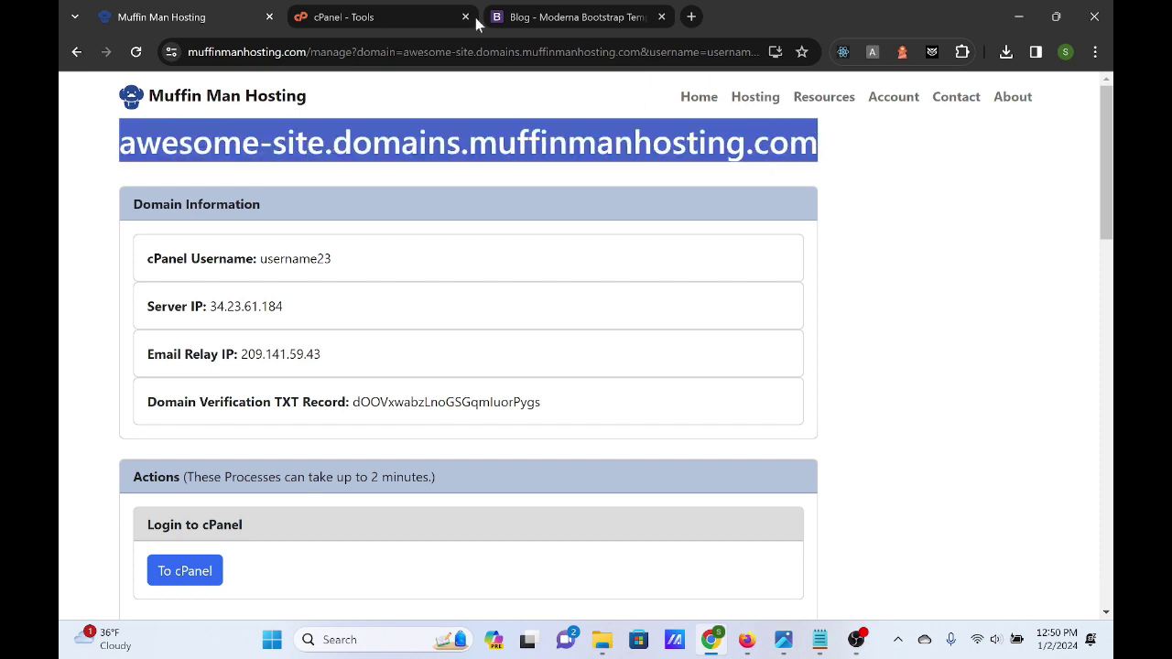
click(553, 26)
key(ctrl+l)
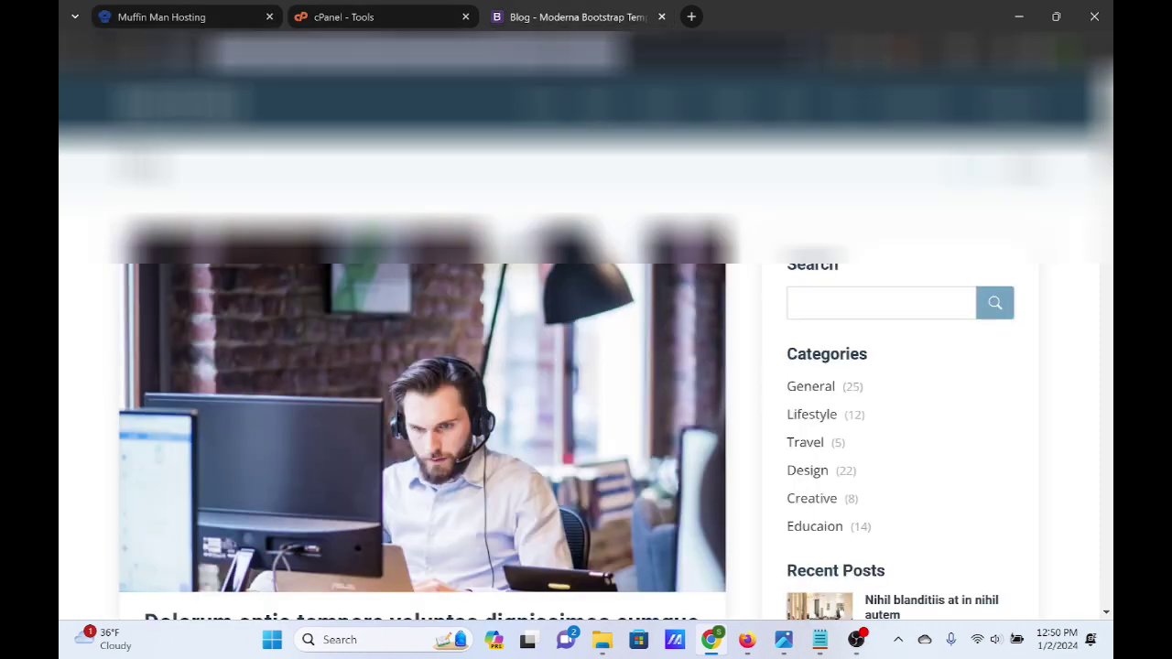
key(ctrl+v)
key(Return)
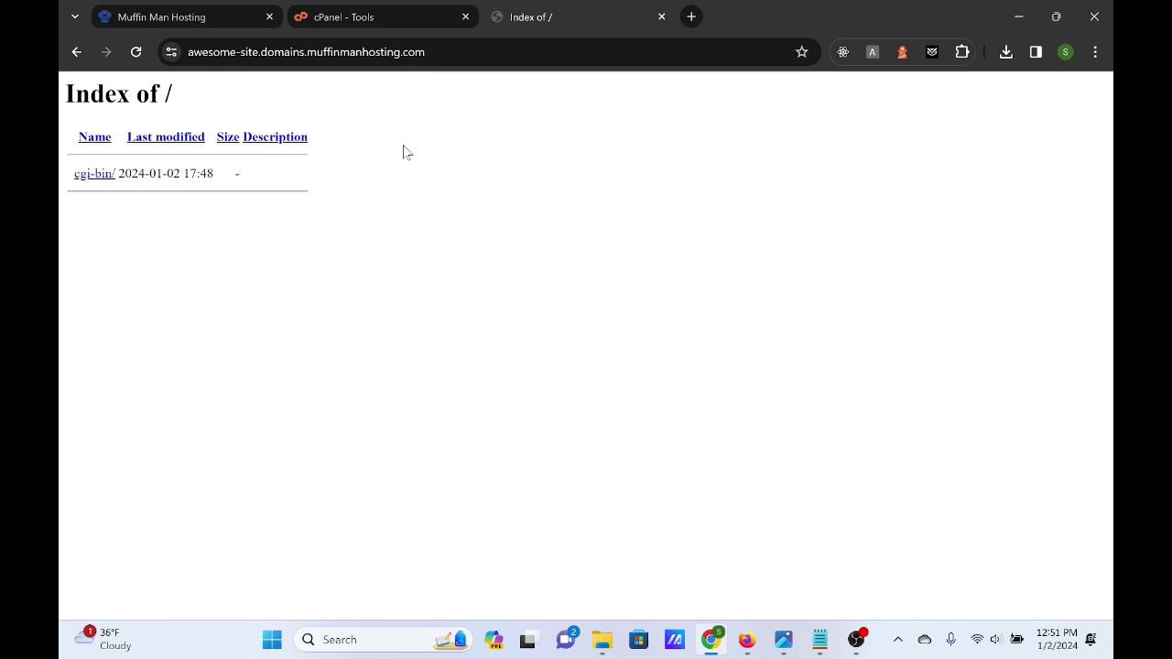
Step: From the cPanel Tools page, enter File Manager's public_html folder and start a file upload
click(355, 16)
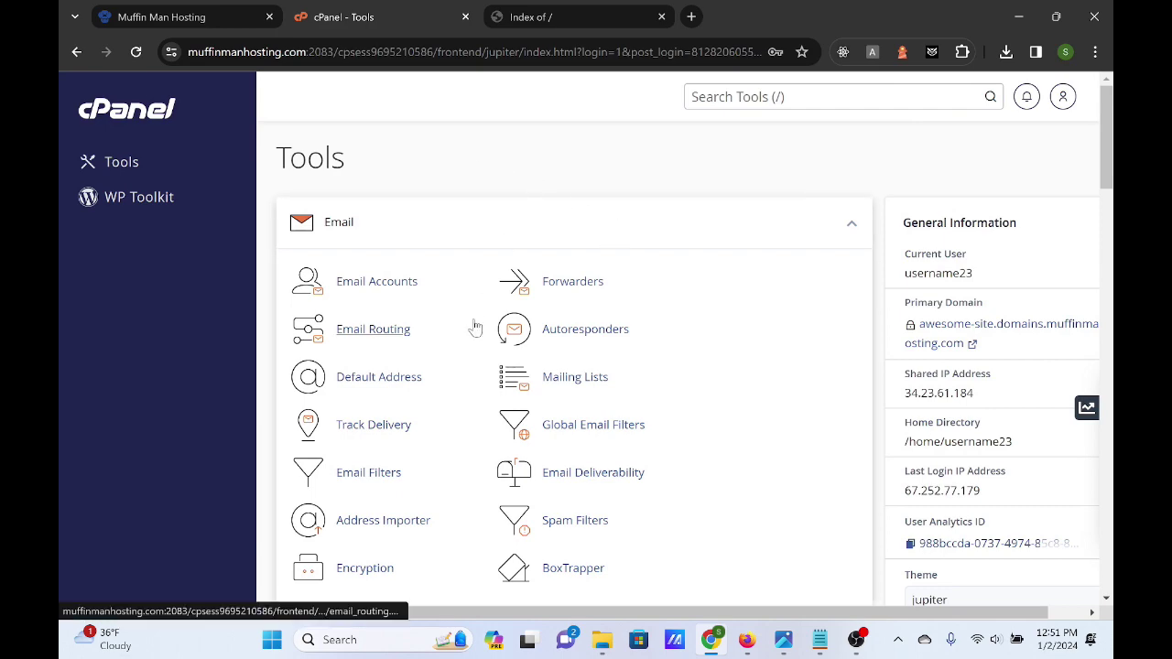
scroll(472, 322, down, 5)
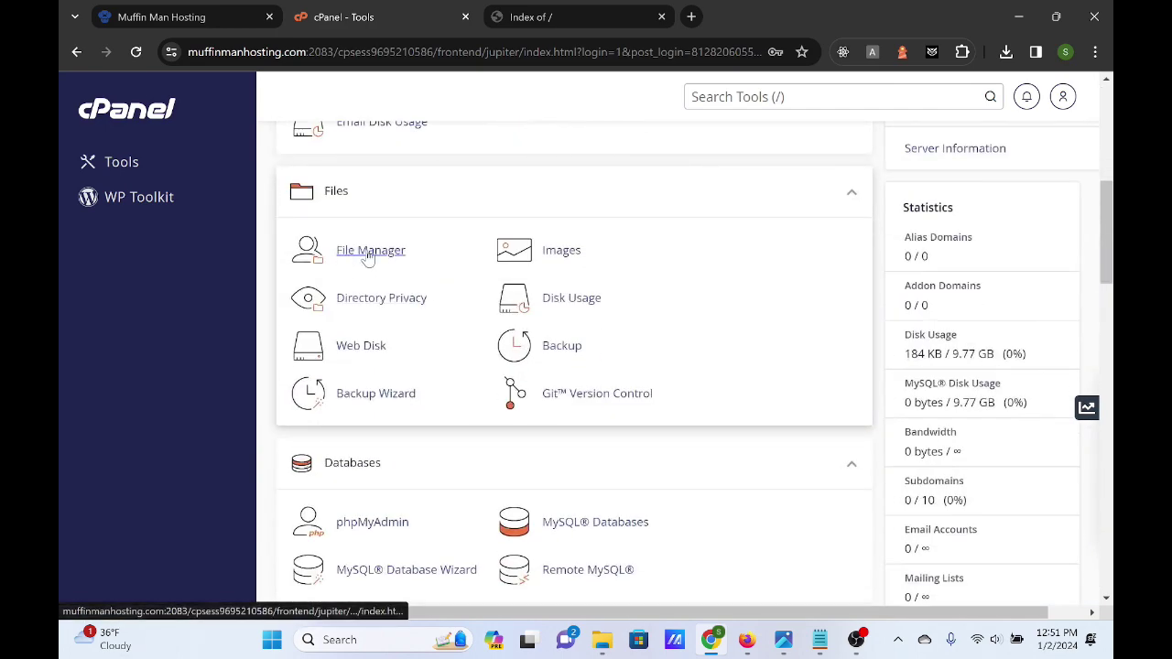
click(367, 256)
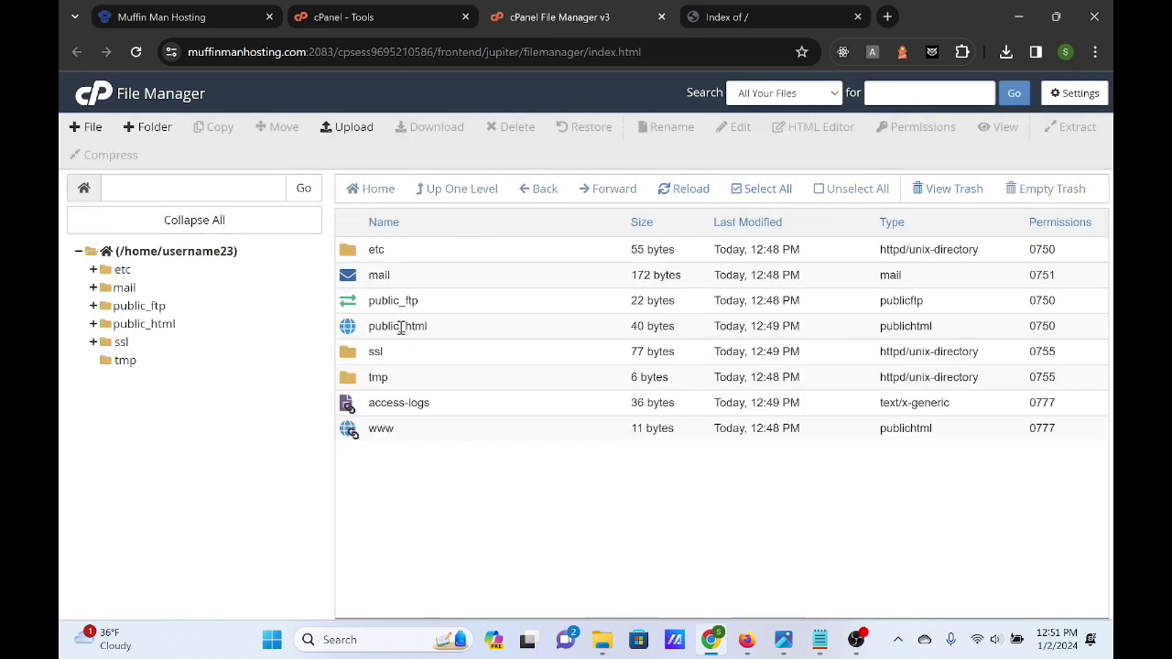
double_click(467, 330)
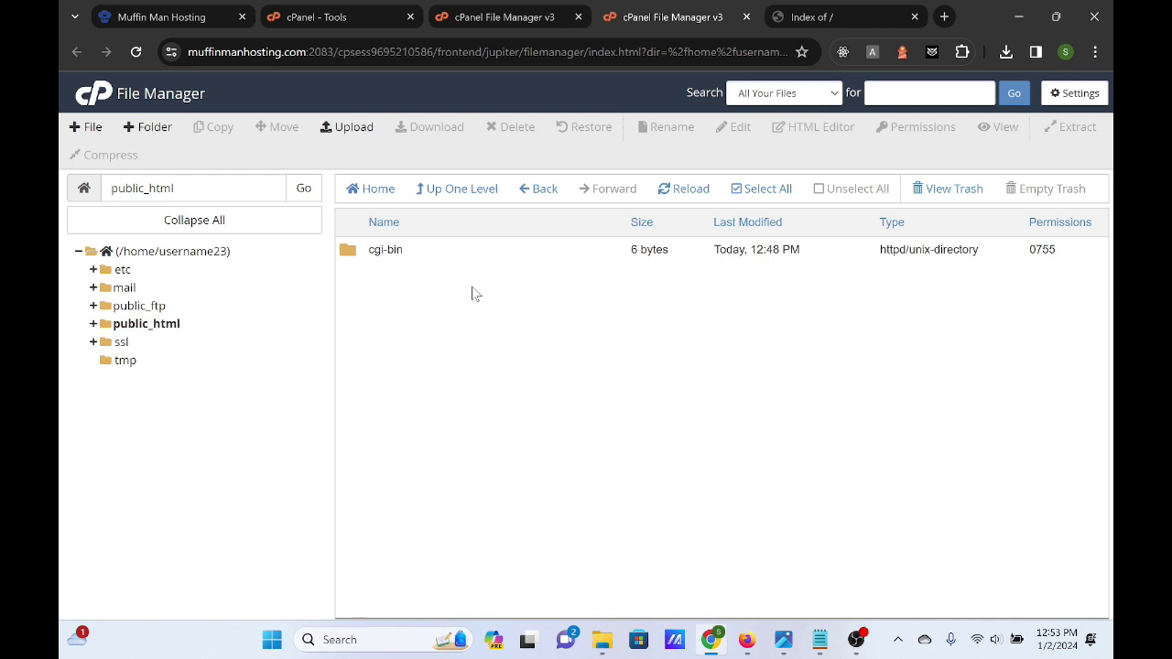
click(353, 128)
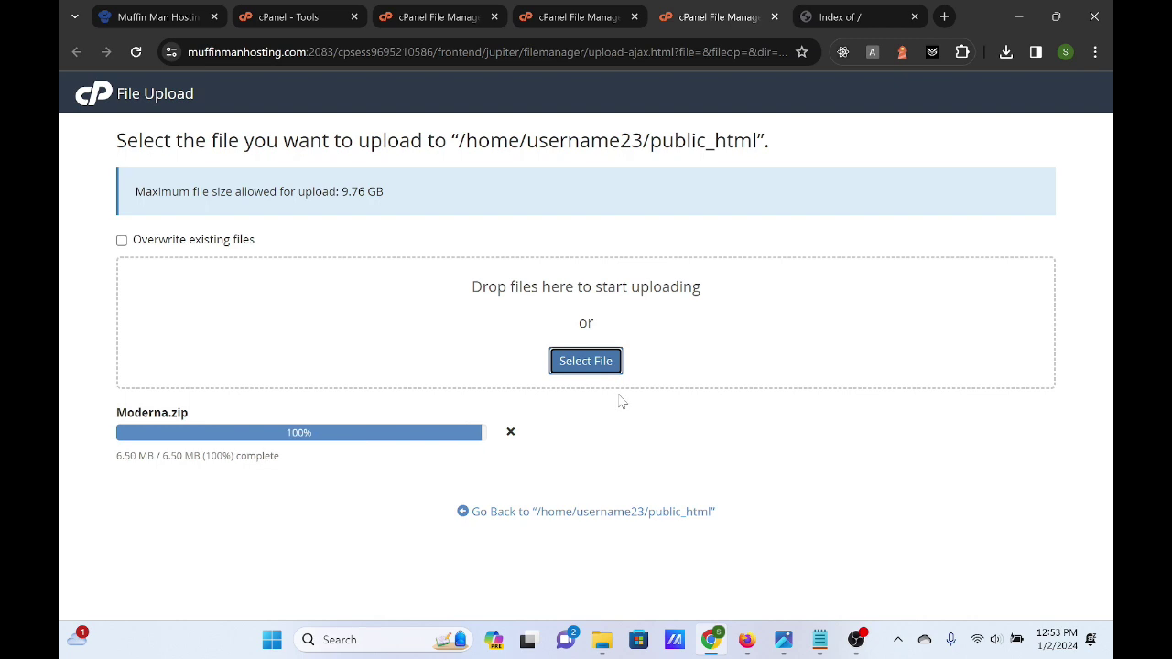
Step: Extract the uploaded Moderna.zip into public_html, then send the zip to the trash
click(545, 518)
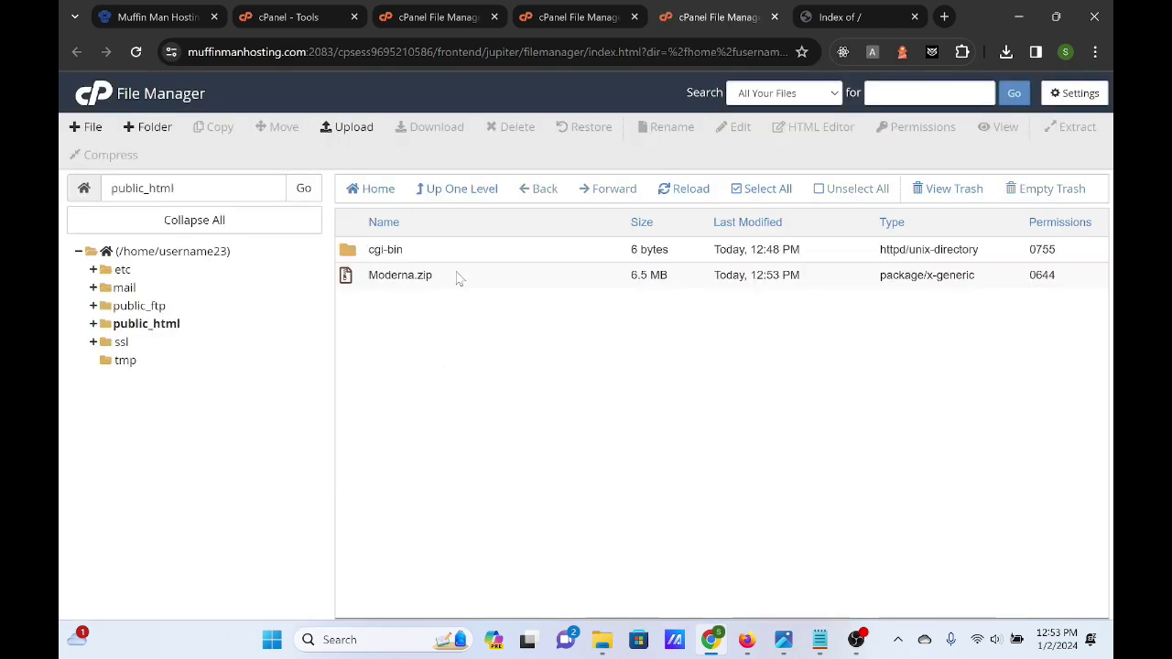
click(457, 277)
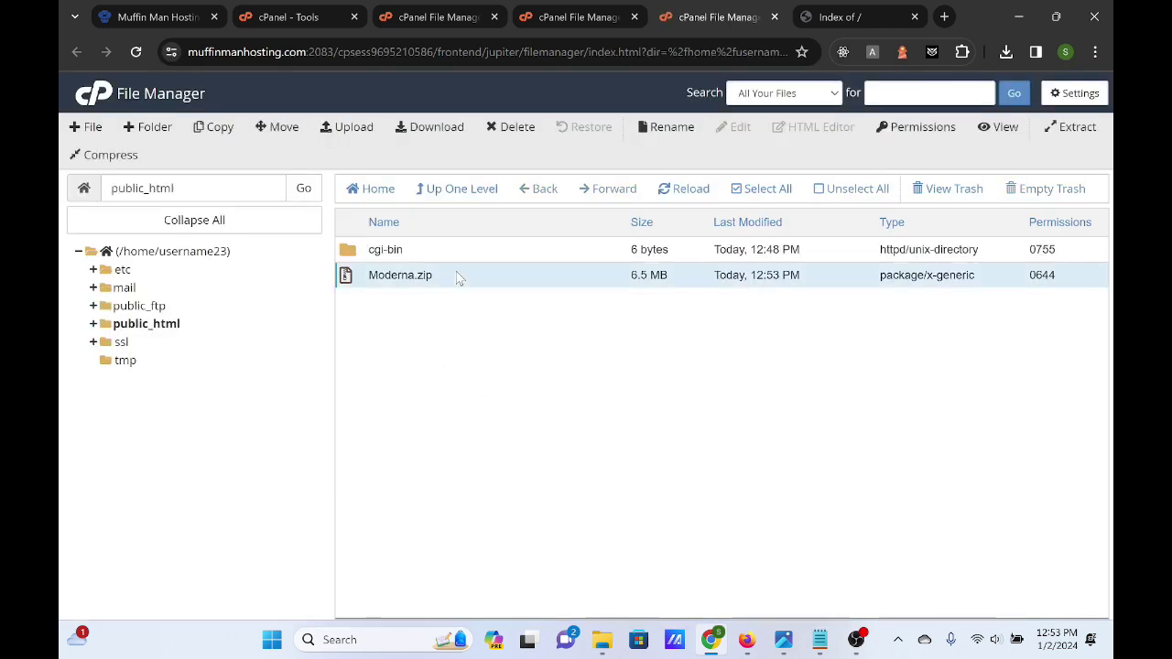
click(1076, 135)
click(712, 429)
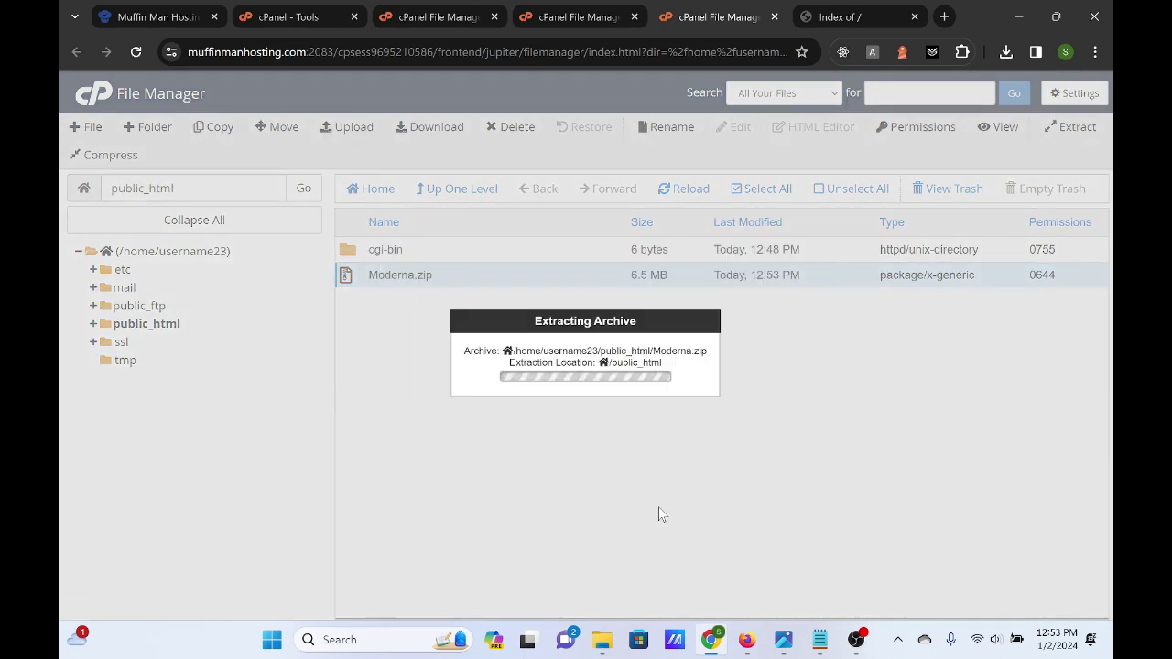
click(851, 513)
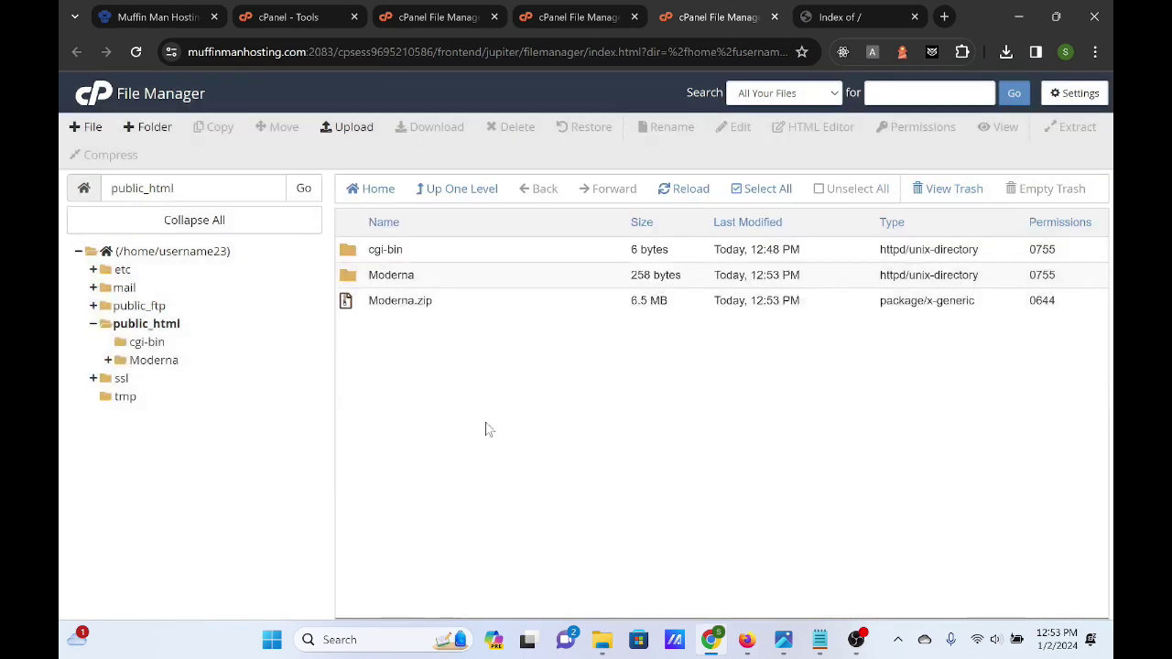
click(465, 299)
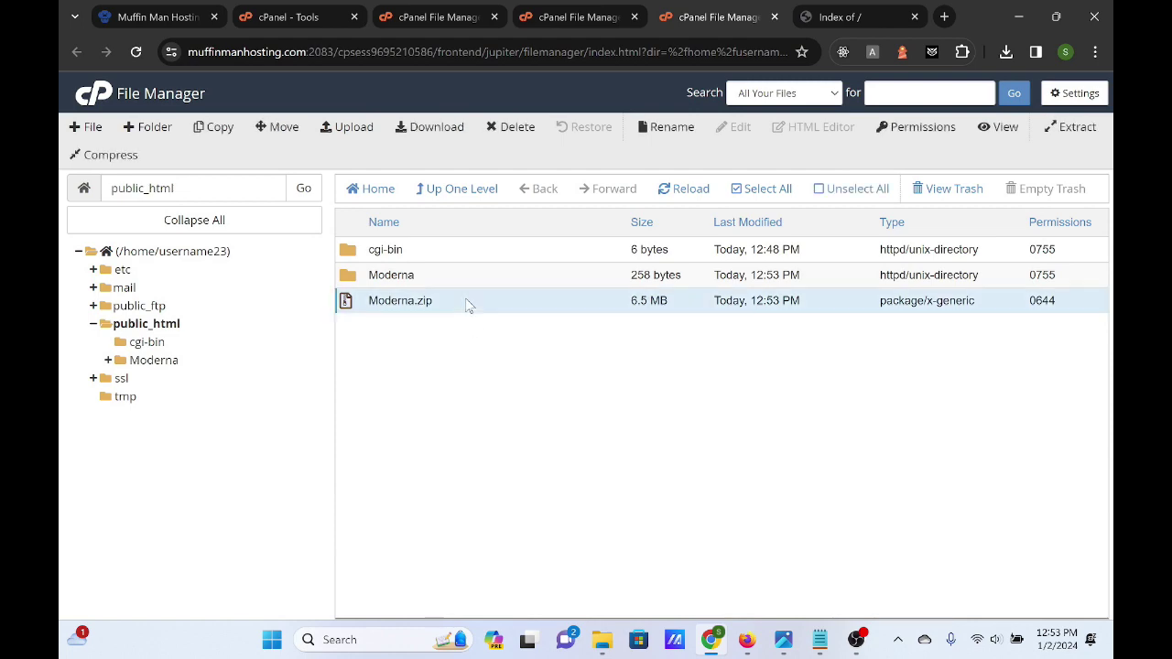
click(513, 128)
Step: Confirm deleting Moderna.zip and open the extracted Moderna folder
click(722, 397)
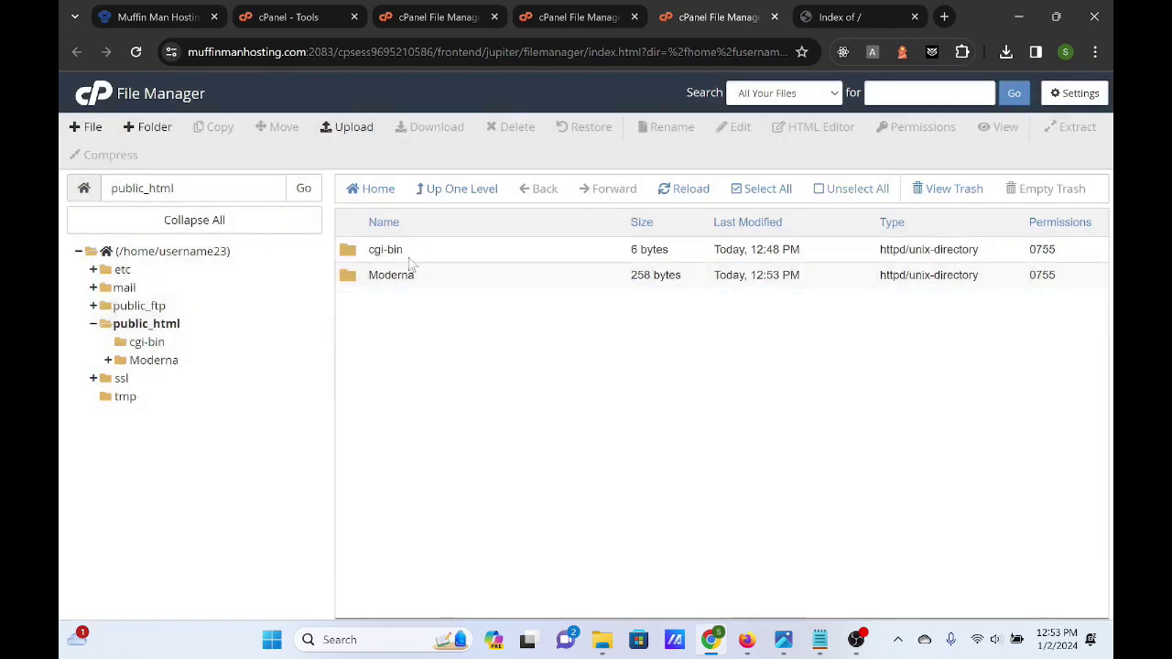
click(439, 278)
double_click(440, 278)
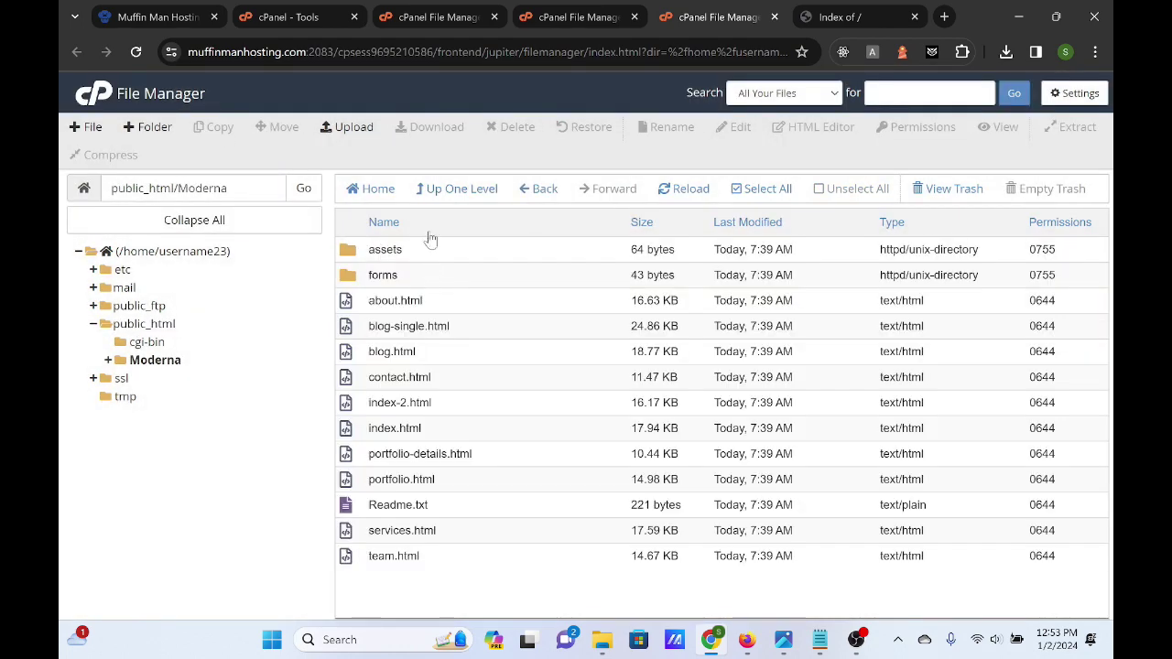
Step: Check the template pages, from about.html to index.html, then select every file in Moderna
click(435, 301)
click(462, 327)
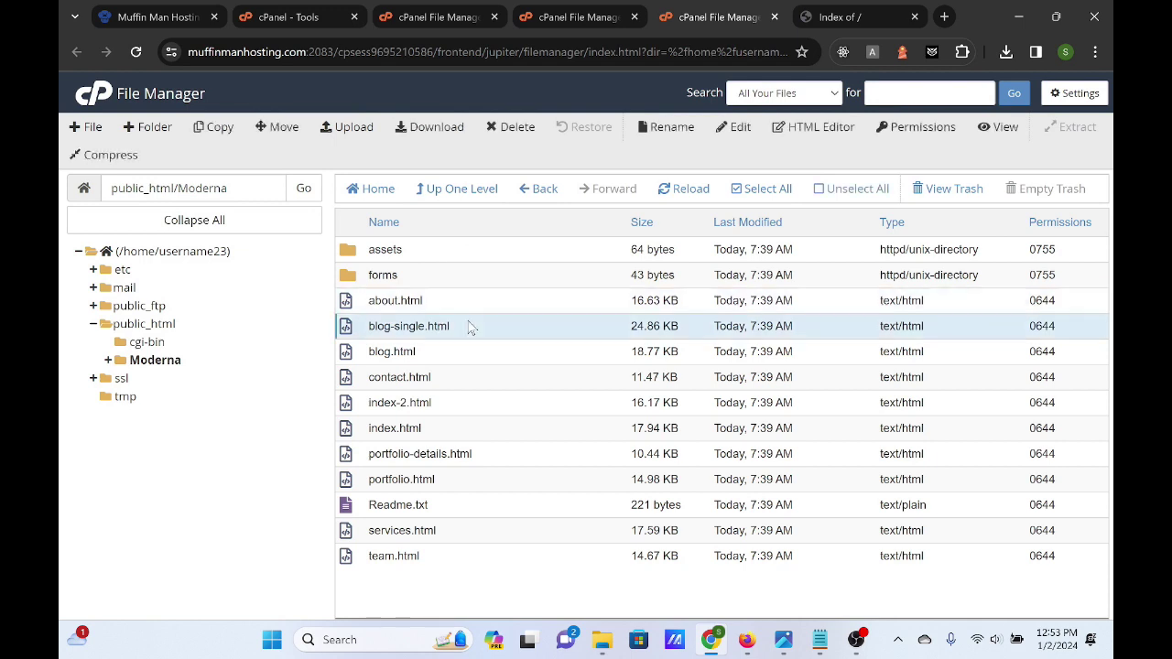
click(474, 352)
click(472, 378)
click(463, 405)
click(452, 419)
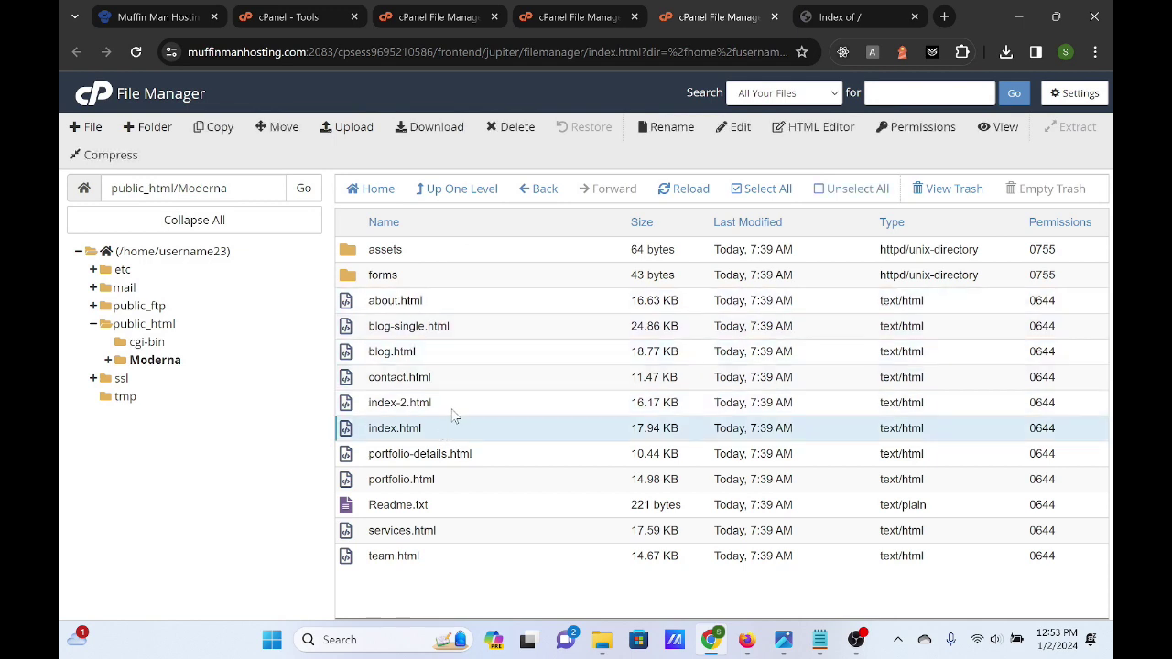
click(453, 409)
click(463, 430)
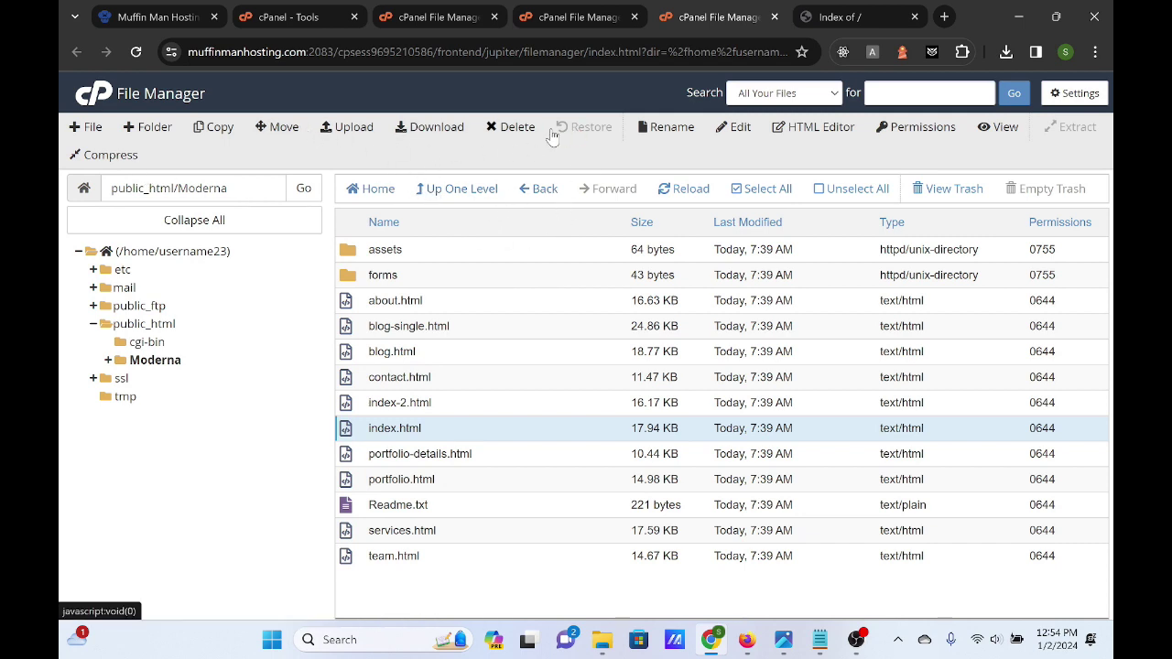
click(767, 189)
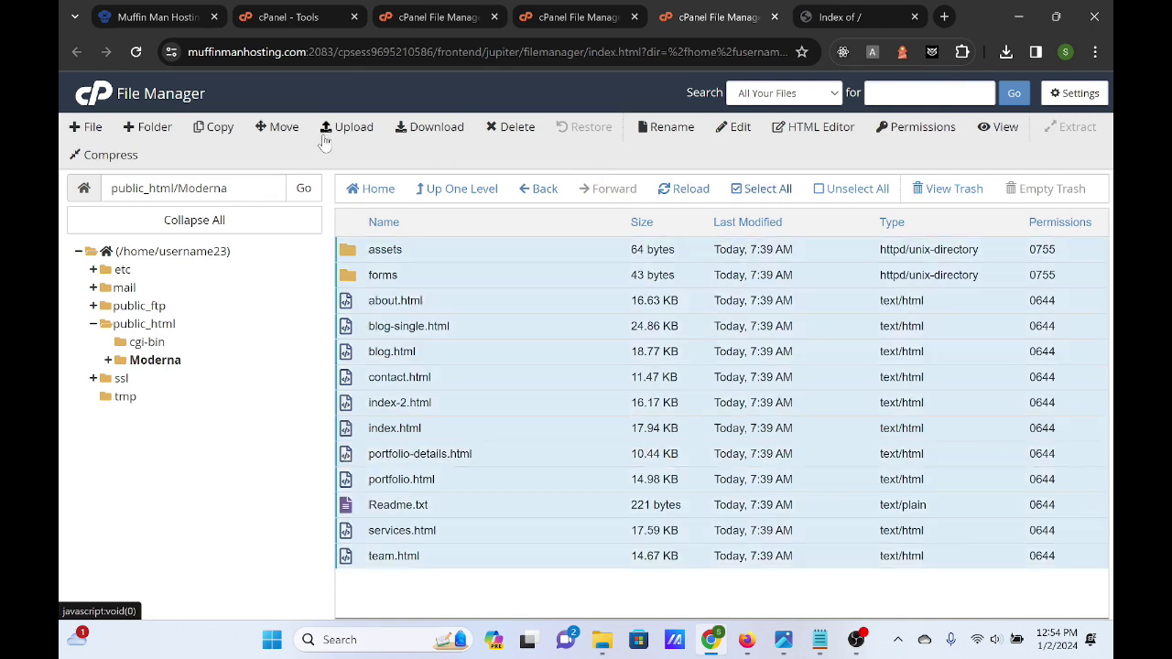
Step: Move all selected Moderna files up into public_html by removing Moderna from the destination path
click(280, 129)
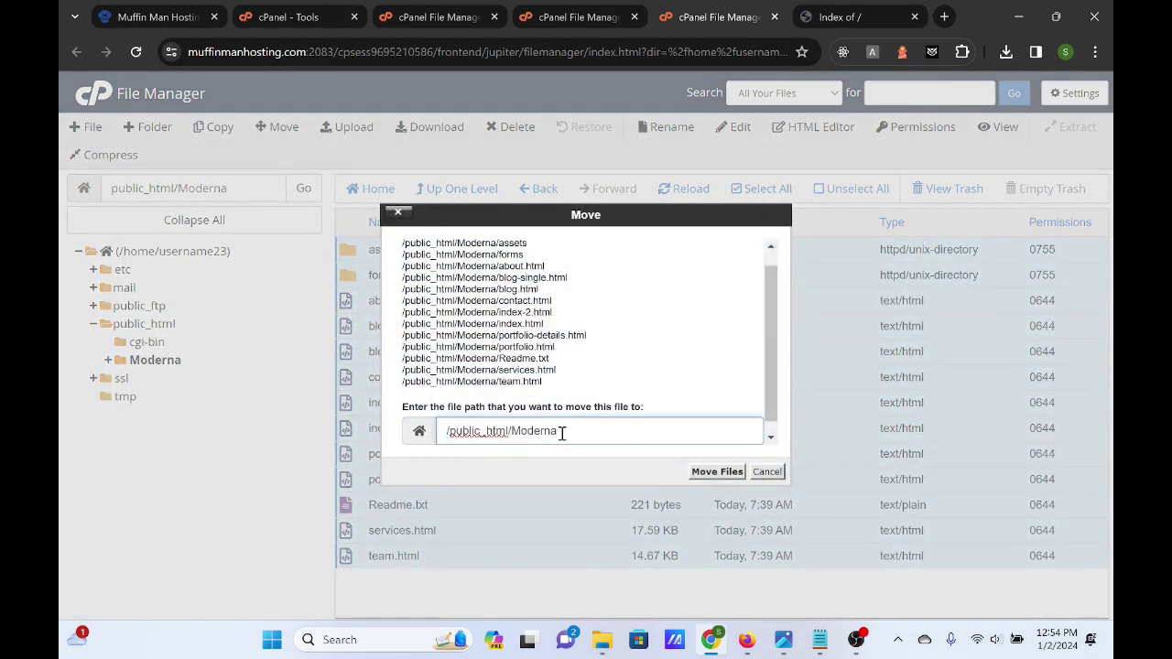
drag(560, 433, 515, 435)
key(BackSpace)
click(685, 469)
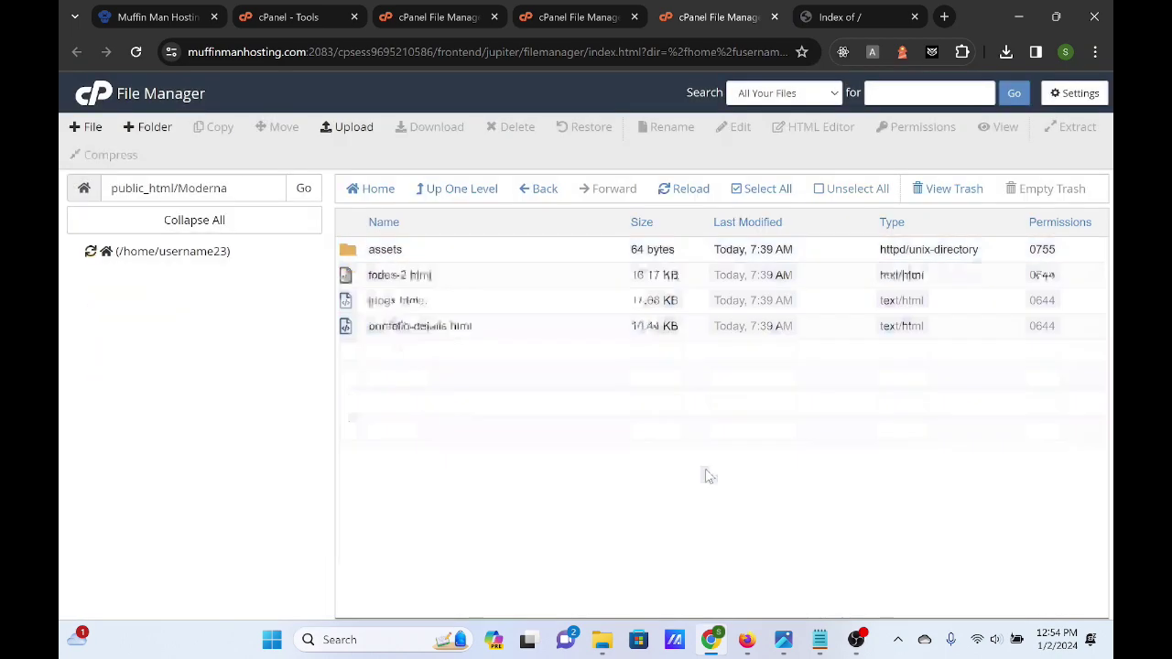
Step: Delete the now-empty Moderna folder from public_html
click(441, 192)
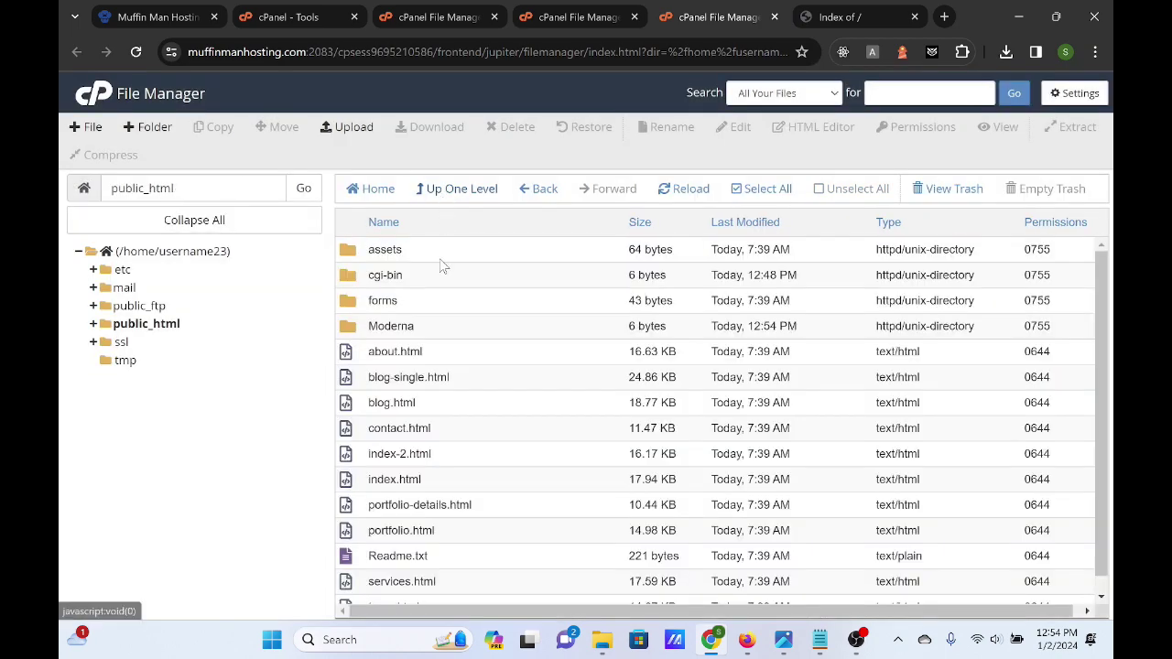
click(461, 332)
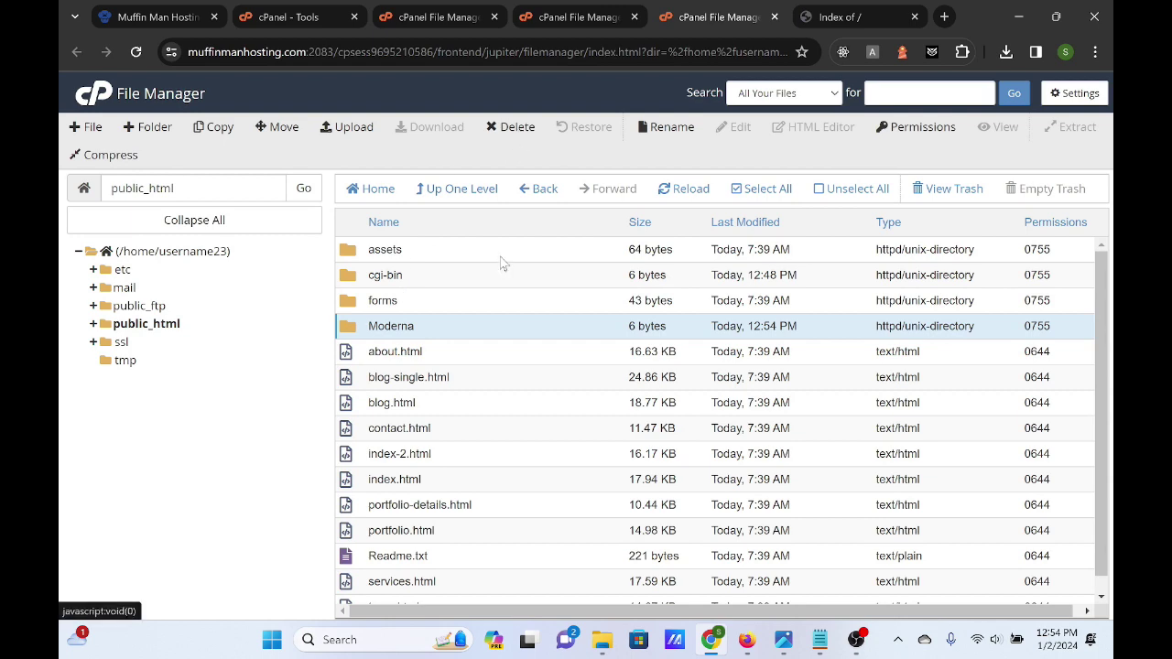
click(491, 130)
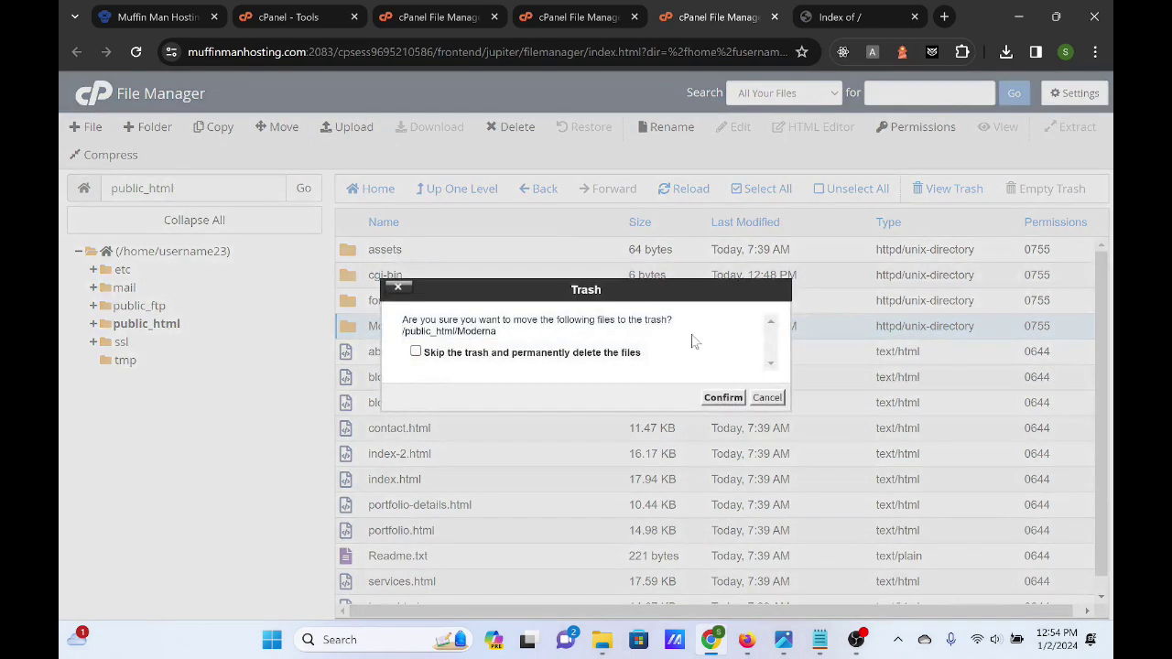
click(724, 395)
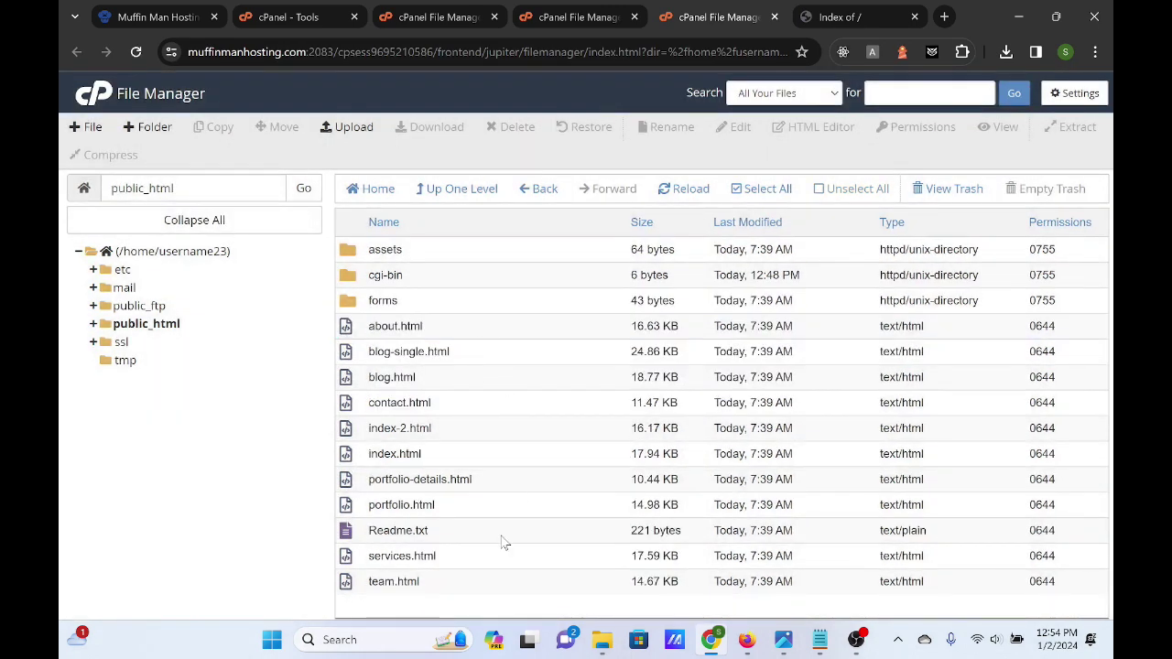
Step: Check services.html, Readme.txt, portfolio-details.html and the assets and forms folders in public_html
click(440, 560)
click(445, 529)
click(466, 474)
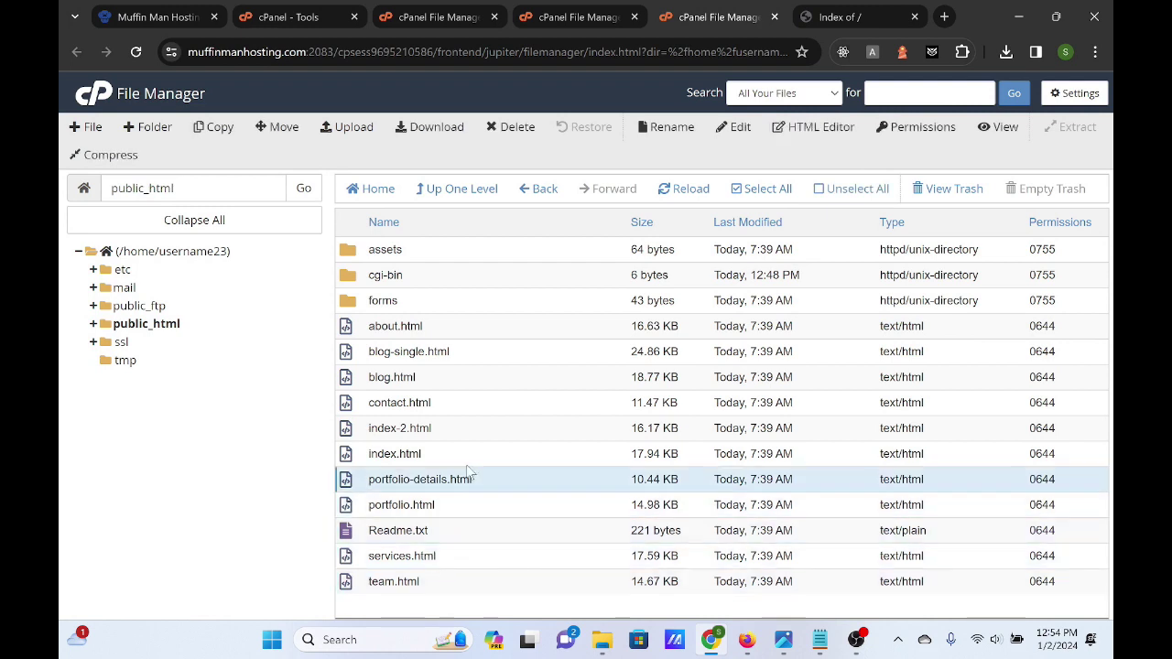
click(430, 257)
click(445, 306)
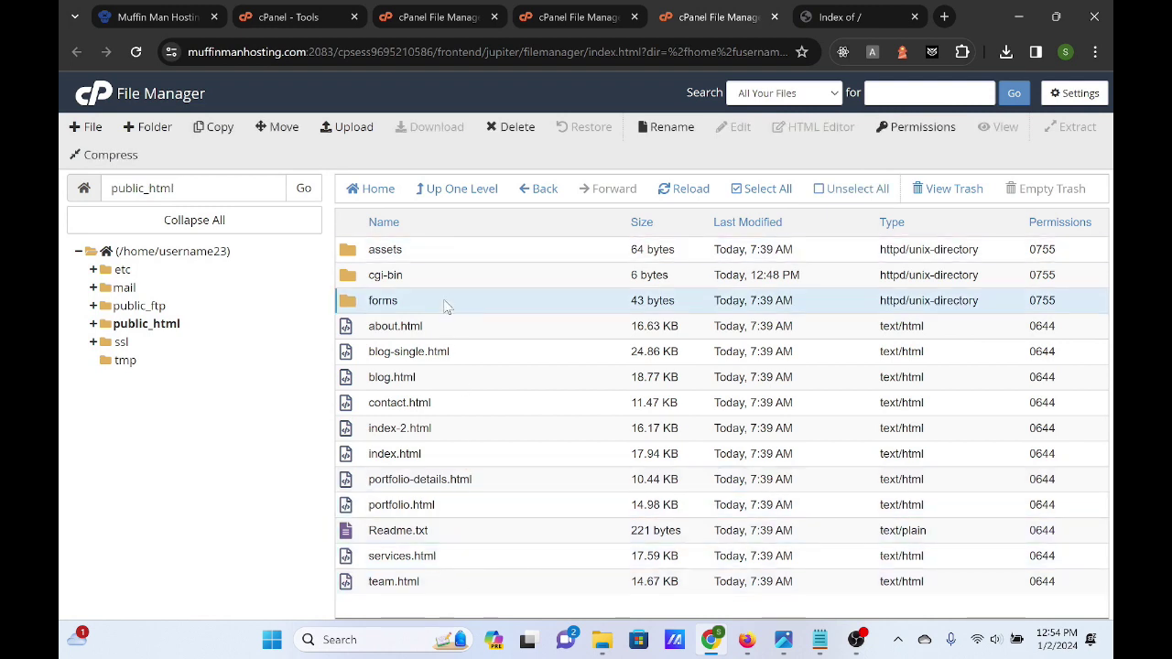
Step: Reload the live site tab to show the Moderna homepage and inspect its full https address
click(850, 15)
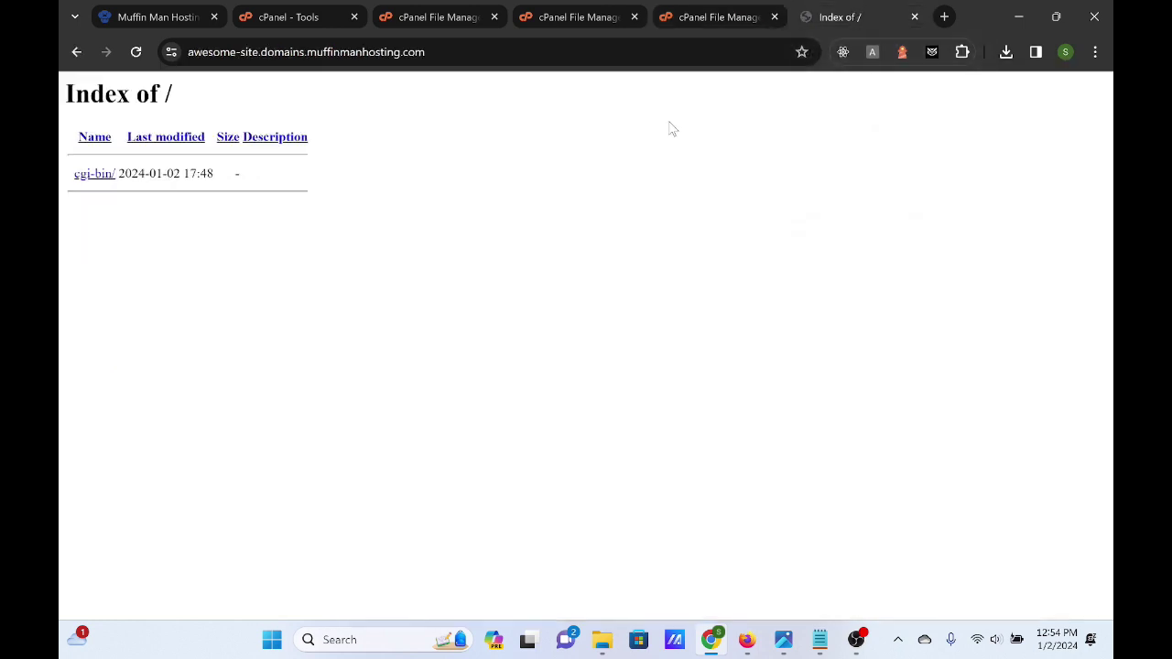
click(143, 57)
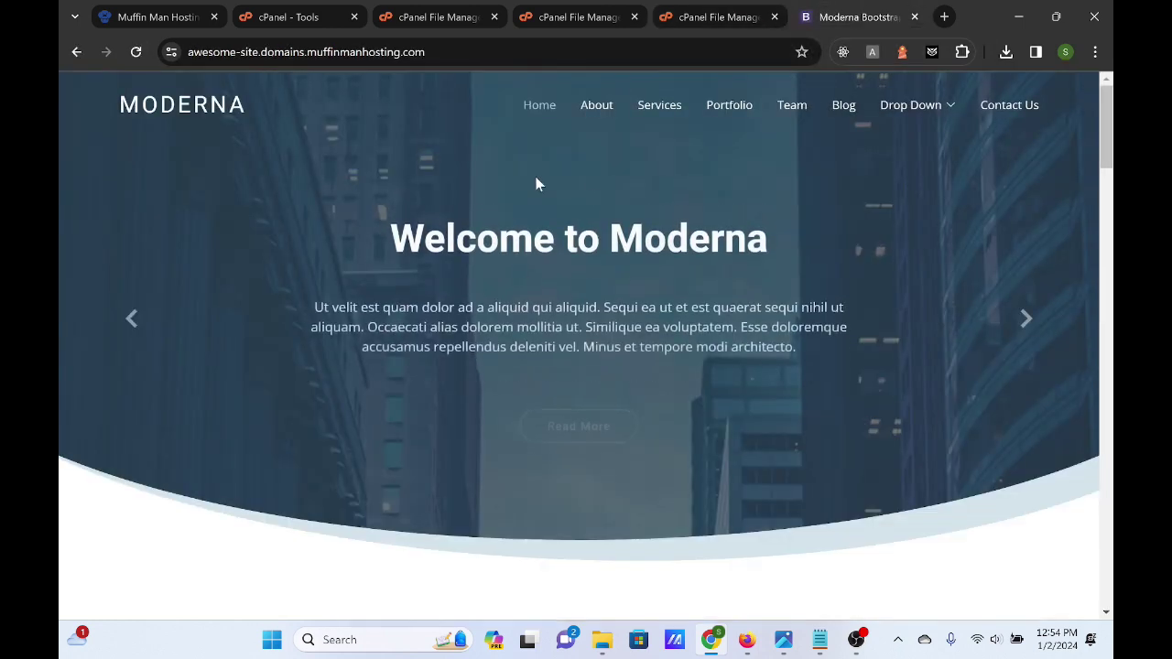
click(249, 52)
click(247, 52)
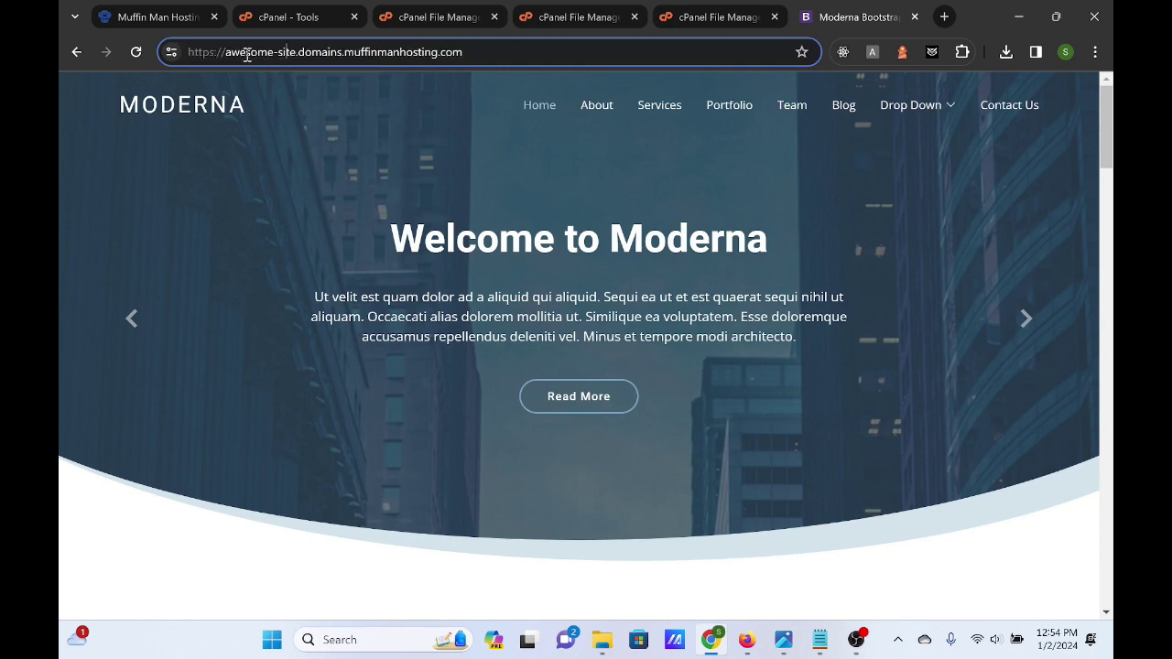
drag(265, 53, 466, 53)
click(467, 55)
click(453, 187)
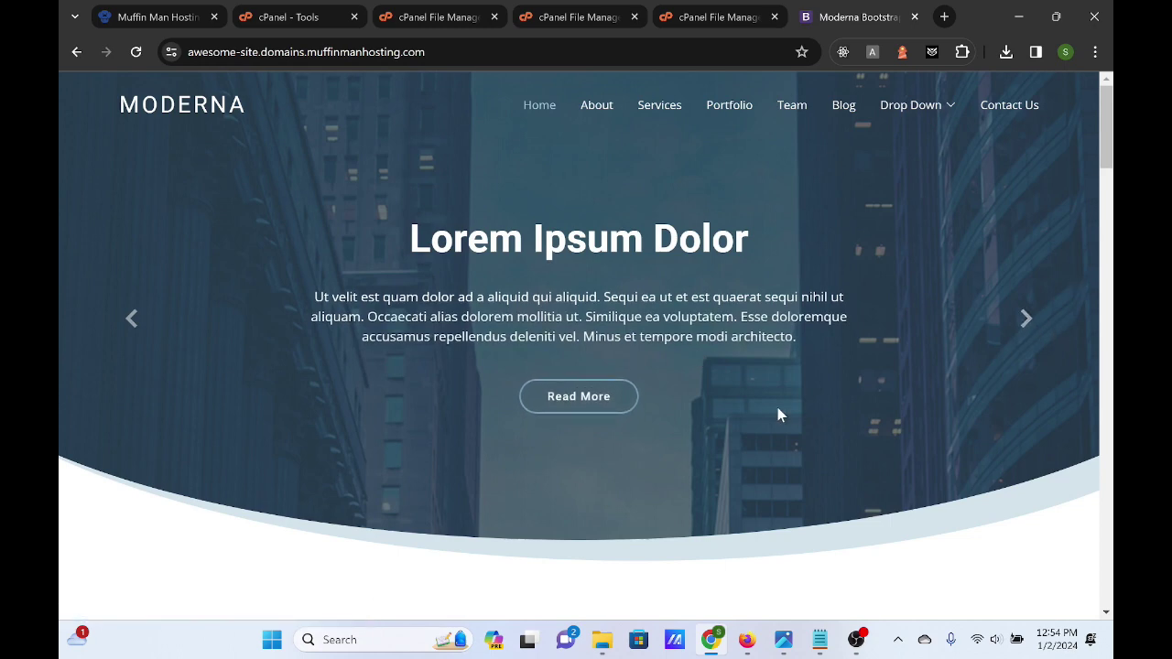
click(489, 52)
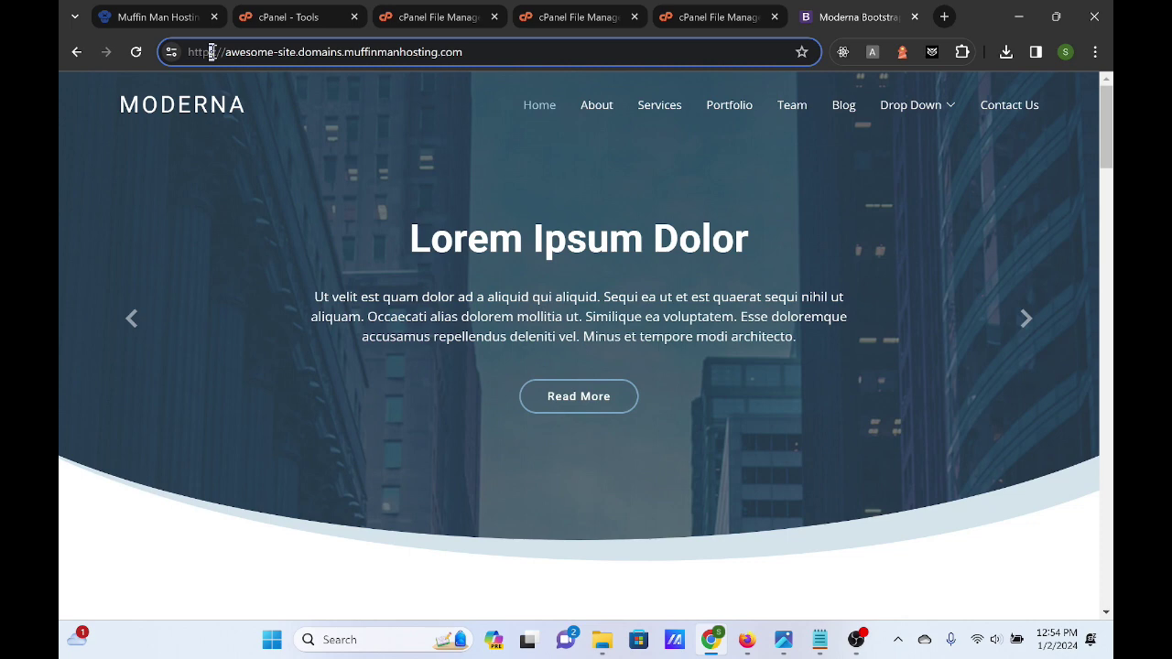
Step: View the site's connection security details to confirm the connection is secure
click(173, 52)
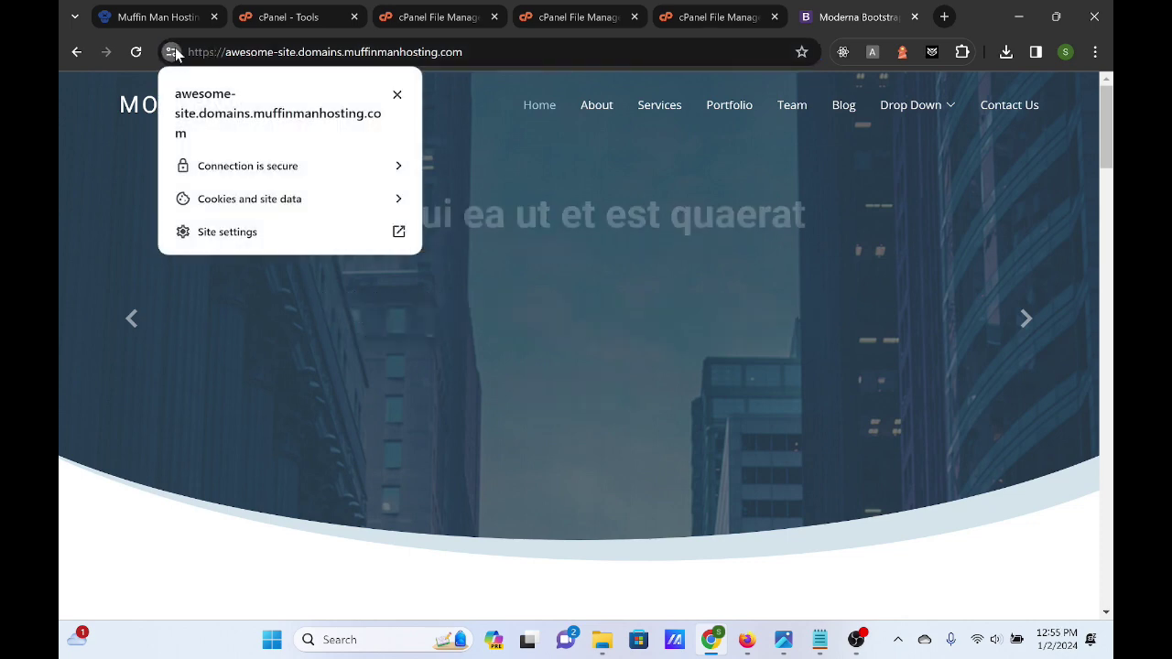
click(759, 212)
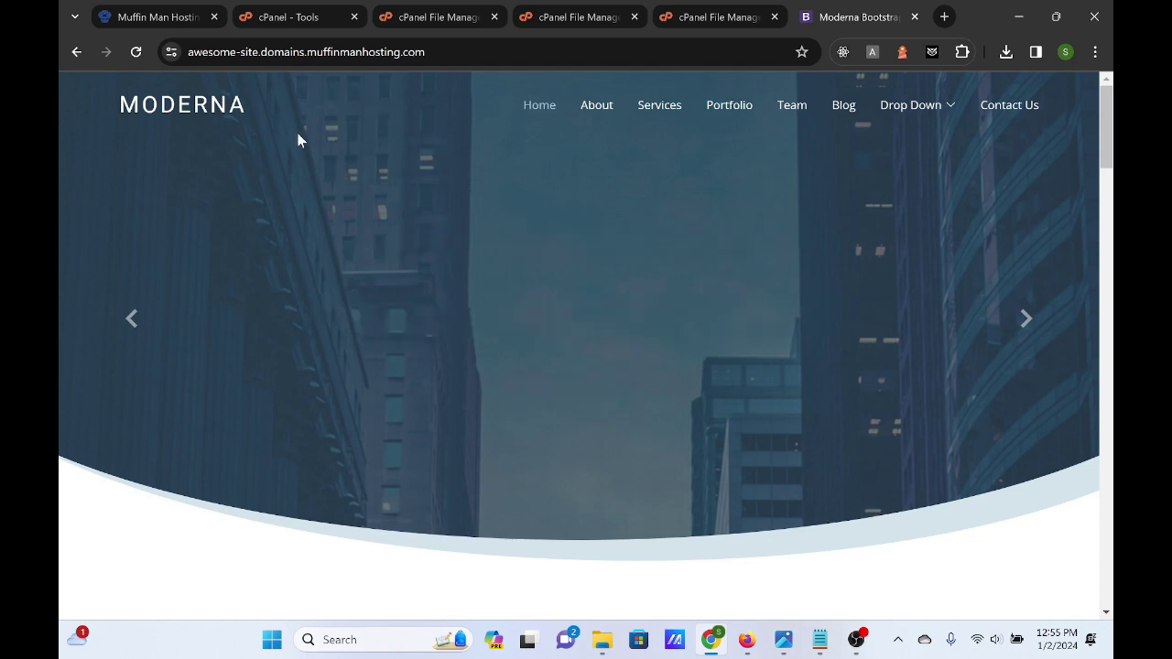
click(167, 54)
click(166, 52)
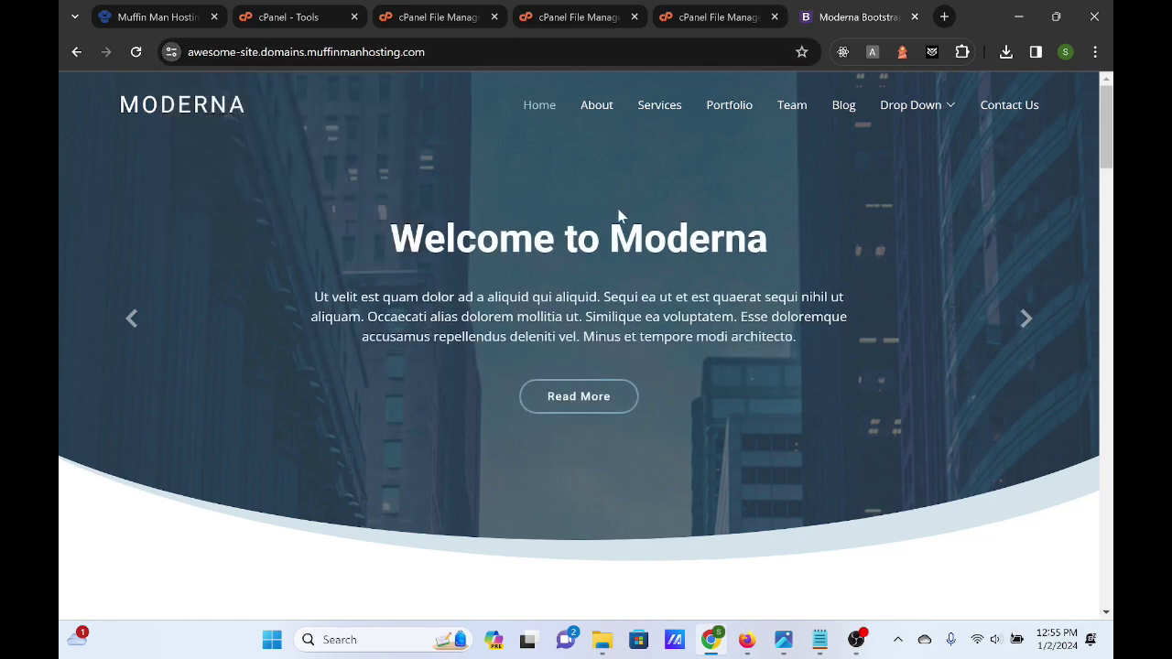
Step: Go to the cPanel tools page and find the Security section
click(671, 13)
click(583, 17)
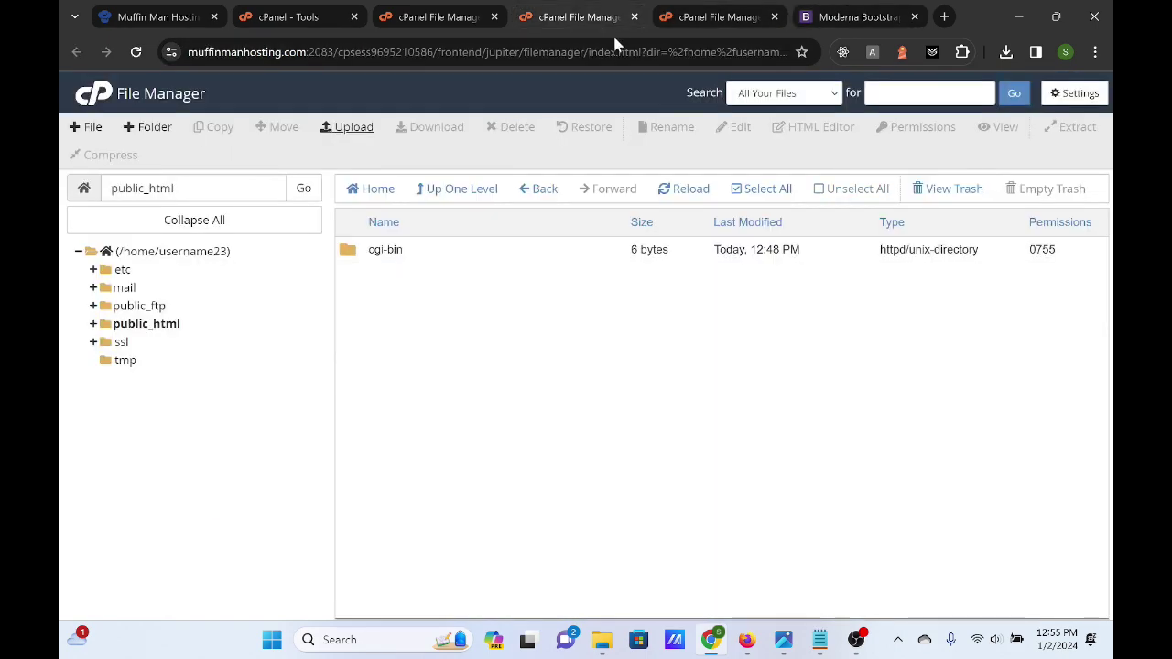
click(437, 17)
click(298, 14)
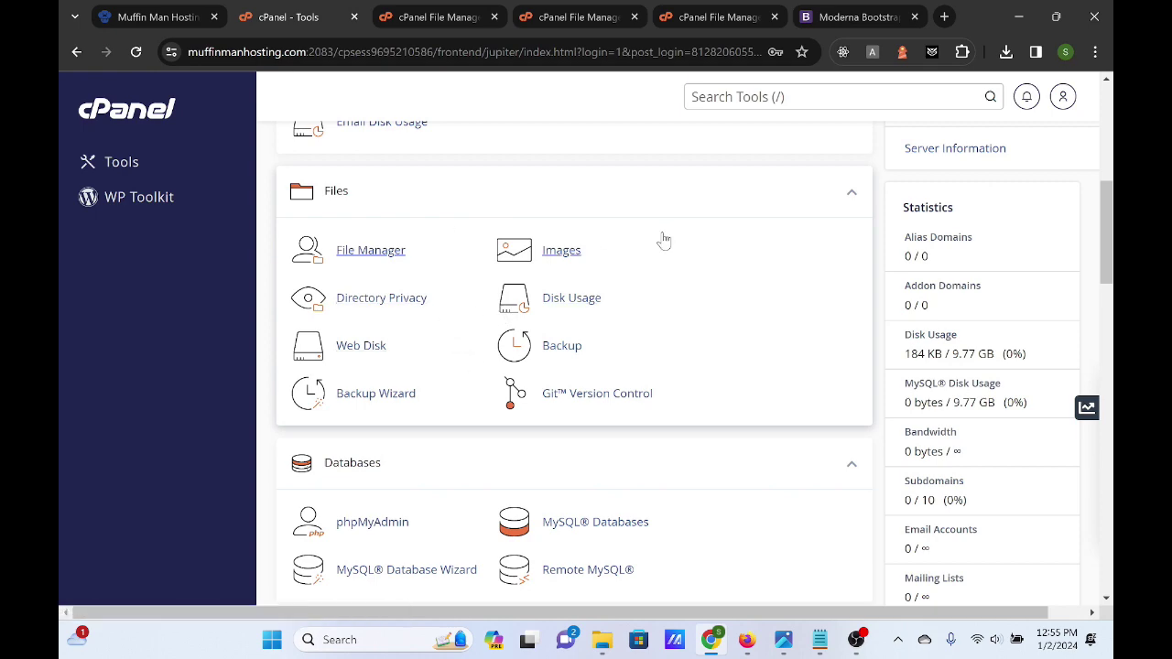
scroll(683, 257, up, 4)
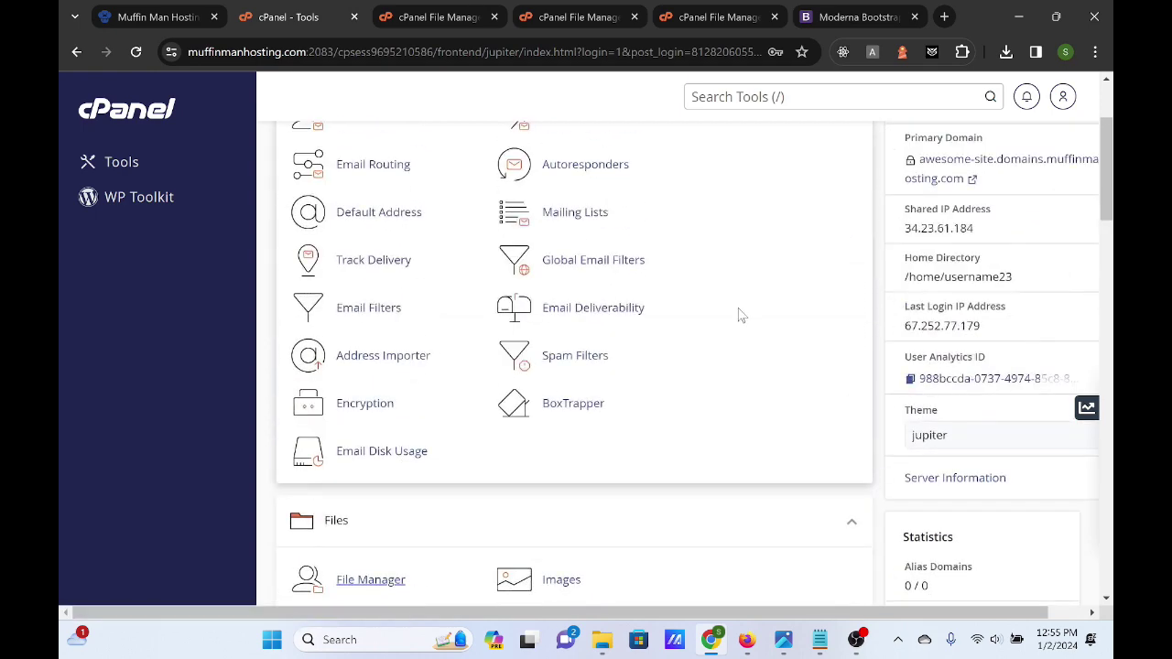
scroll(740, 315, up, 2)
scroll(439, 309, down, 3)
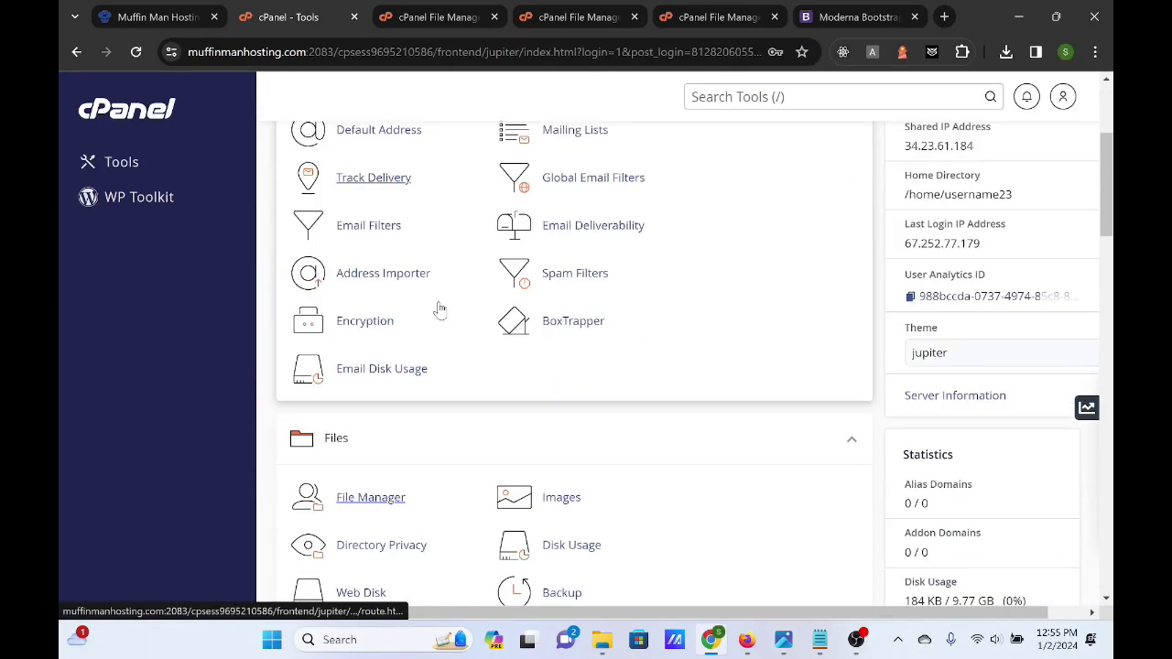
scroll(440, 309, down, 6)
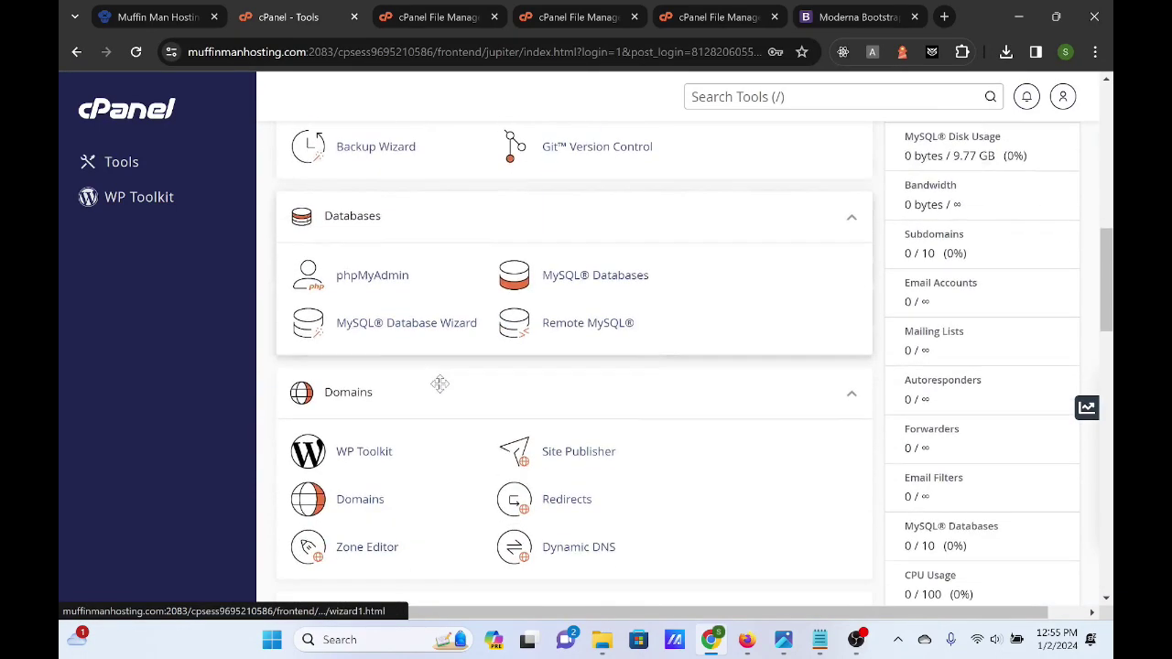
scroll(439, 385, down, 6)
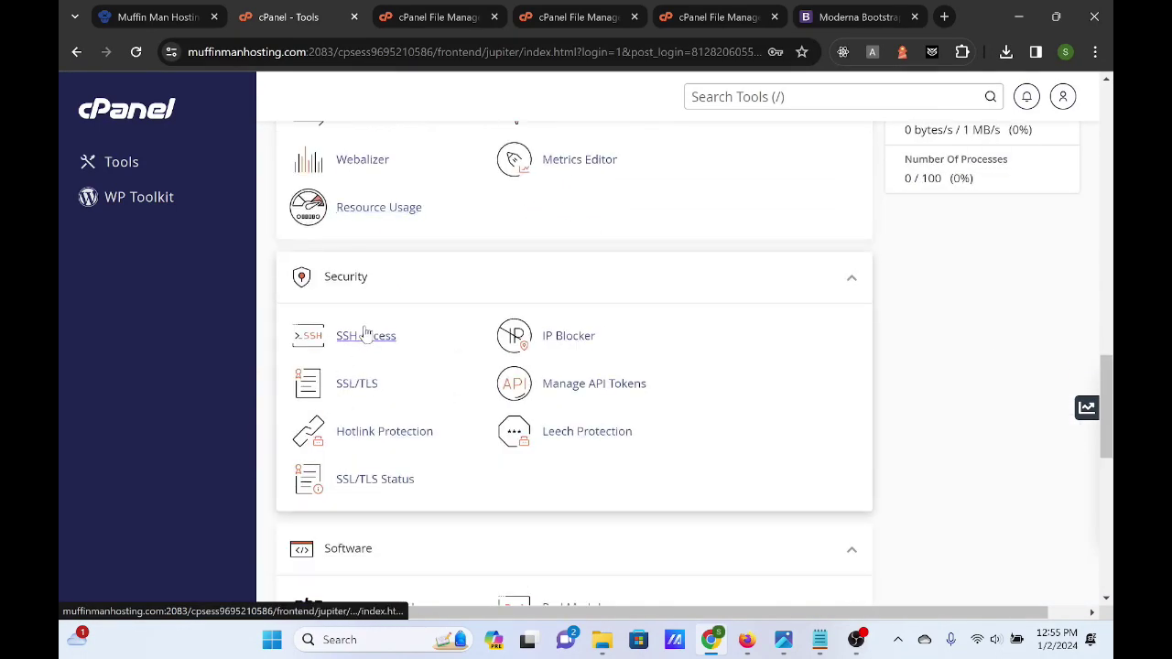
Step: Open SSL/TLS Status and review each awesome-site domain's AutoSSL certificate
click(394, 479)
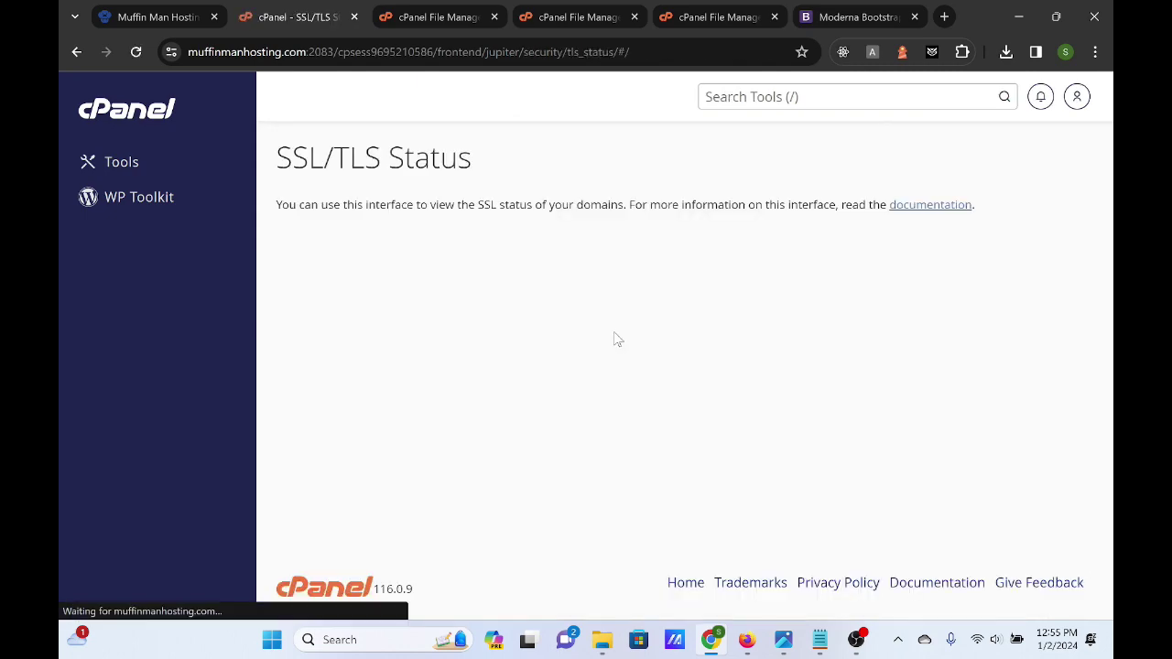
scroll(394, 363, down, 1)
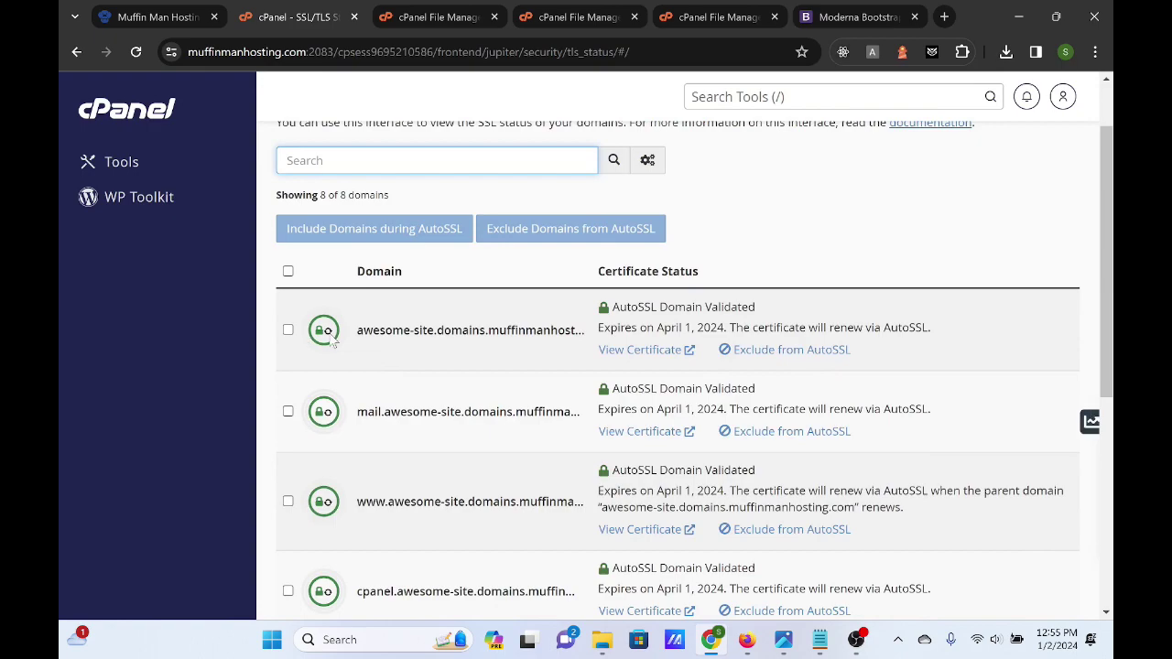
scroll(393, 363, down, 5)
scroll(490, 367, up, 5)
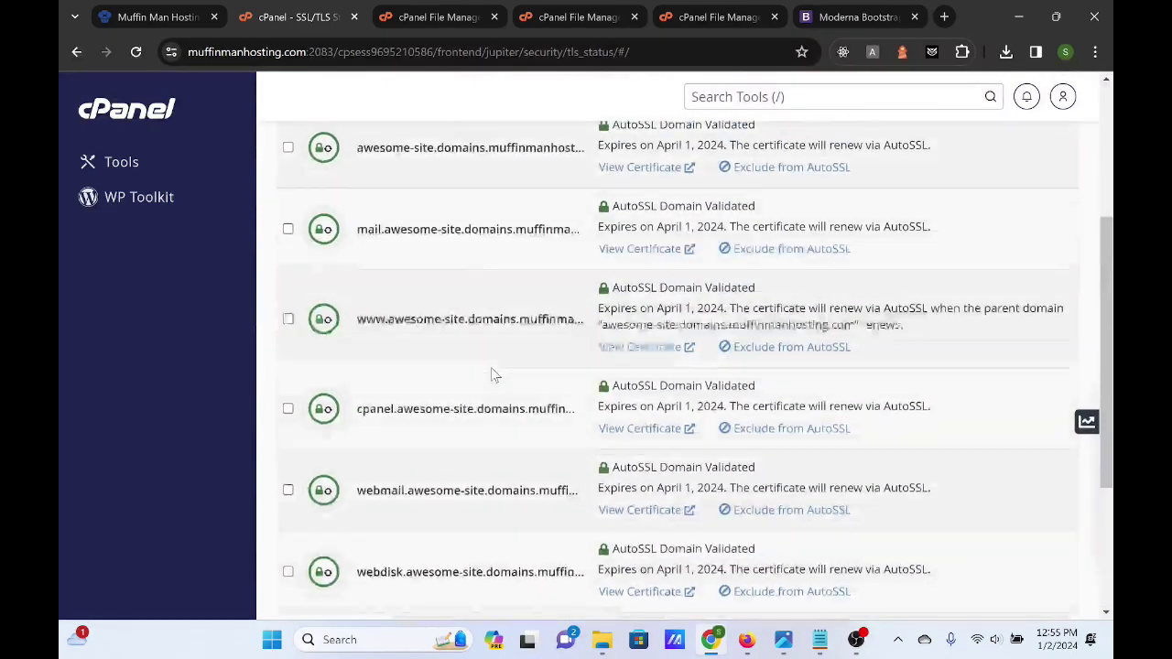
scroll(814, 288, up, 1)
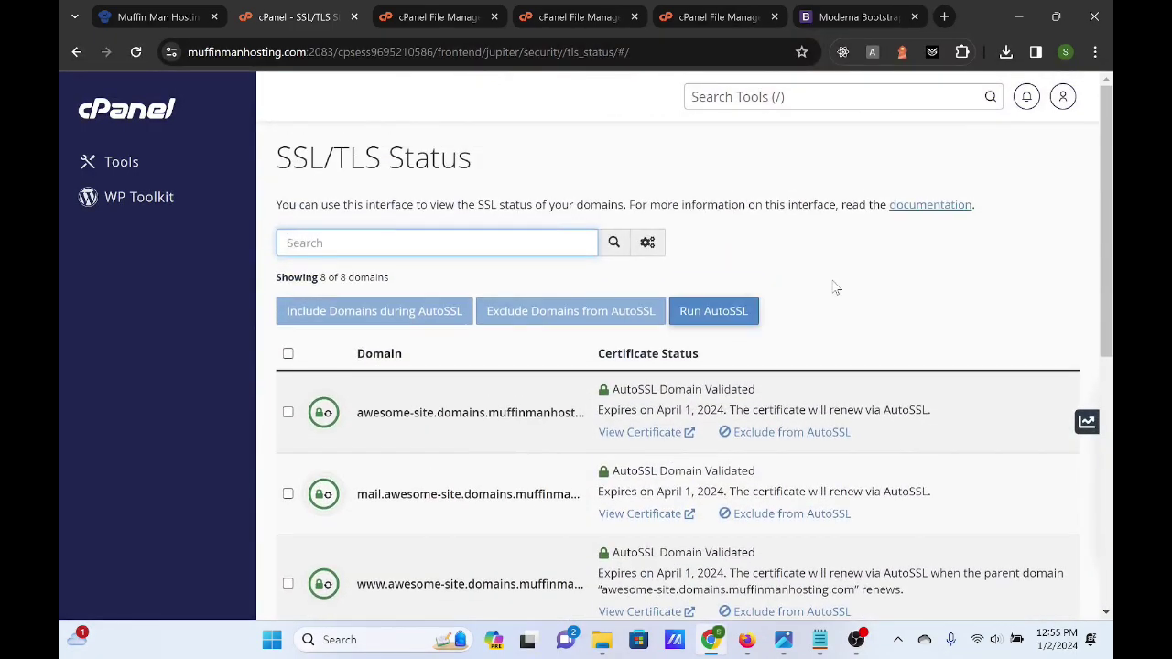
Step: Go through the open tabs and finish on the live Moderna homepage
click(204, 9)
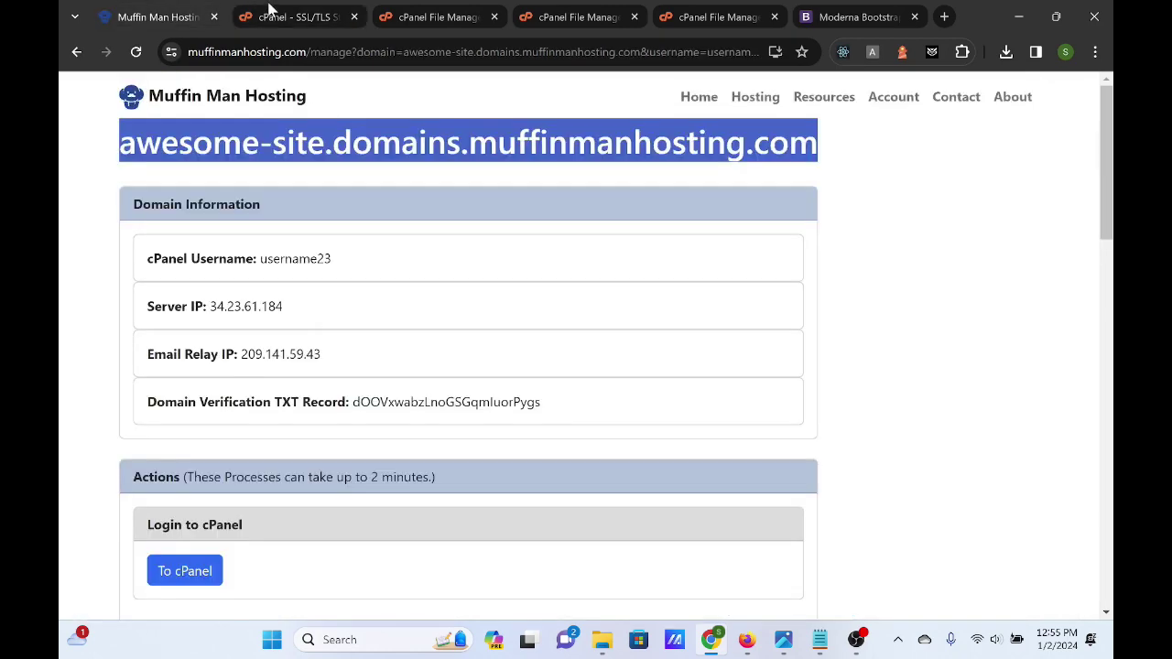
click(396, 151)
click(705, 11)
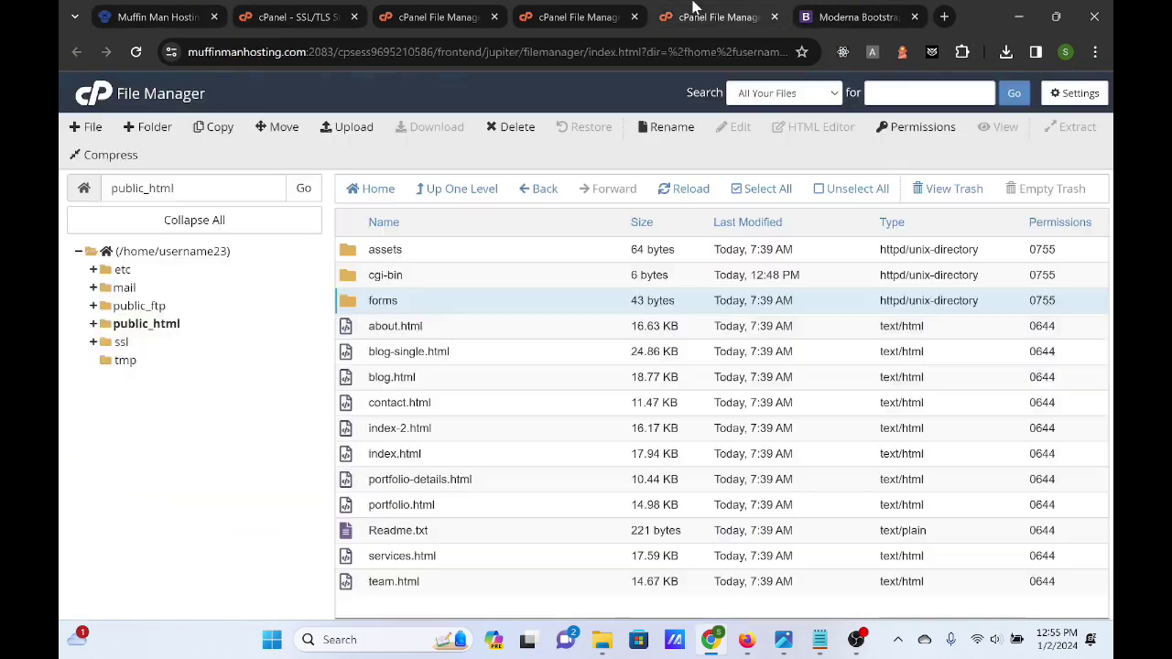
click(849, 9)
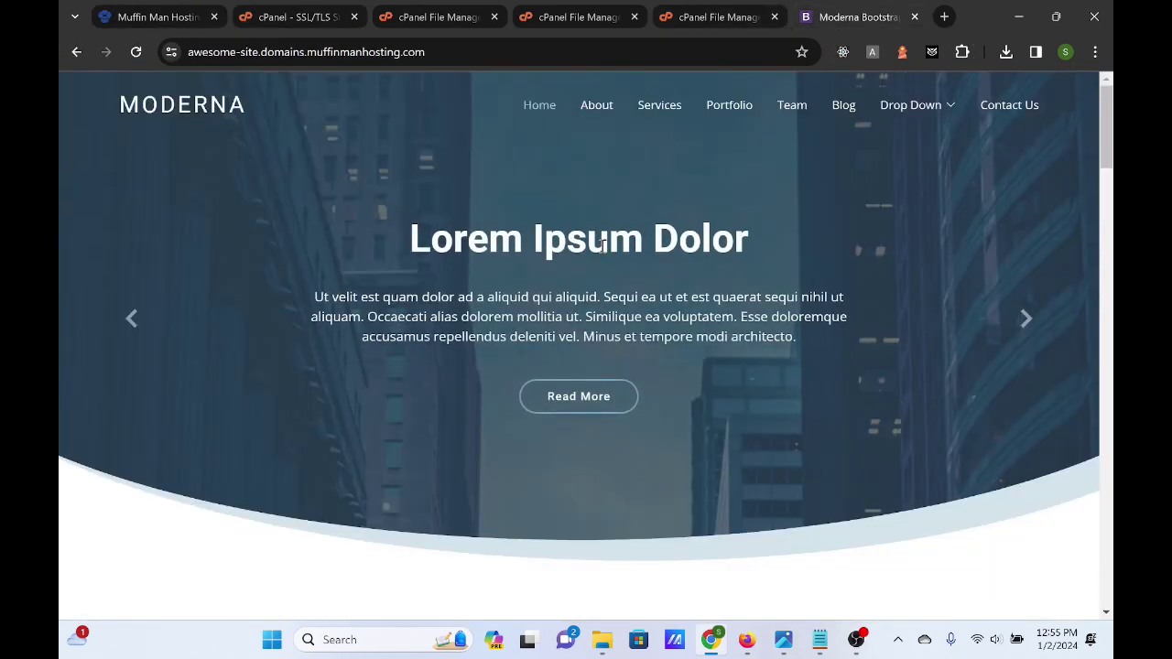